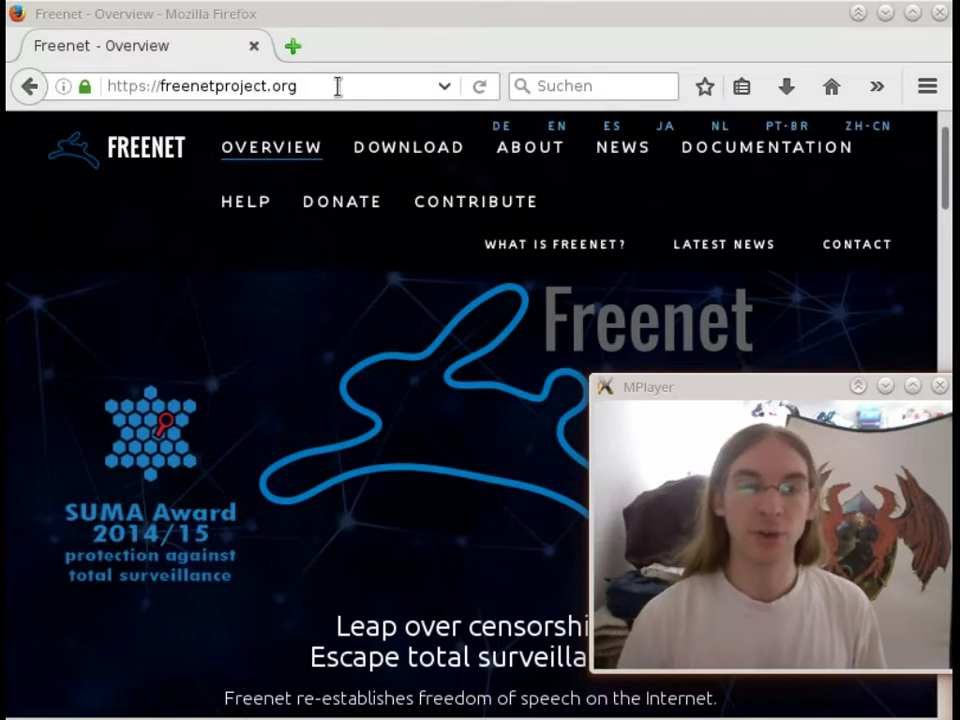
# Open the download page of freenetproject.org and launch the freenet.jnlp installer with Java Web Start.
pyautogui.moveTo(337, 86); pyautogui.dragTo(109, 68)
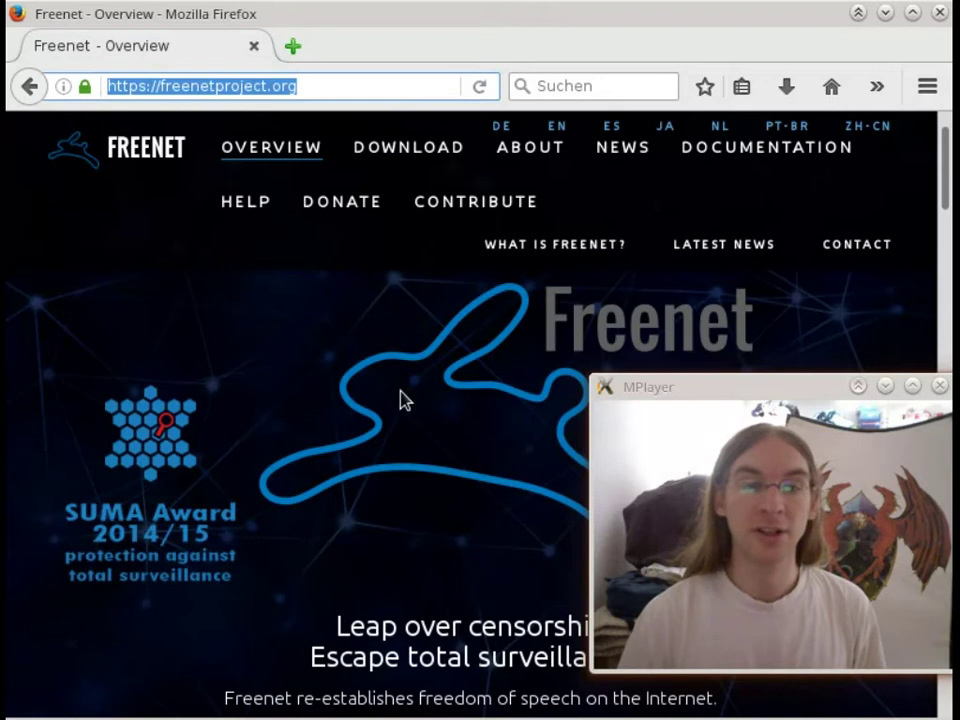
pyautogui.scroll(-4, 400, 398)
pyautogui.click(492, 381)
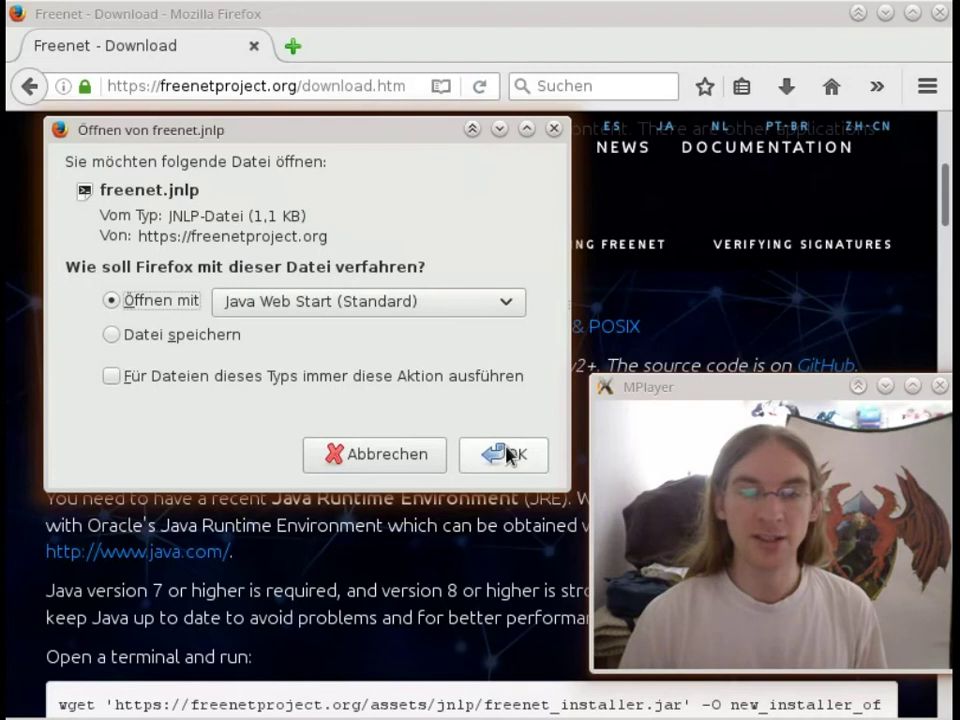
pyautogui.click(506, 455)
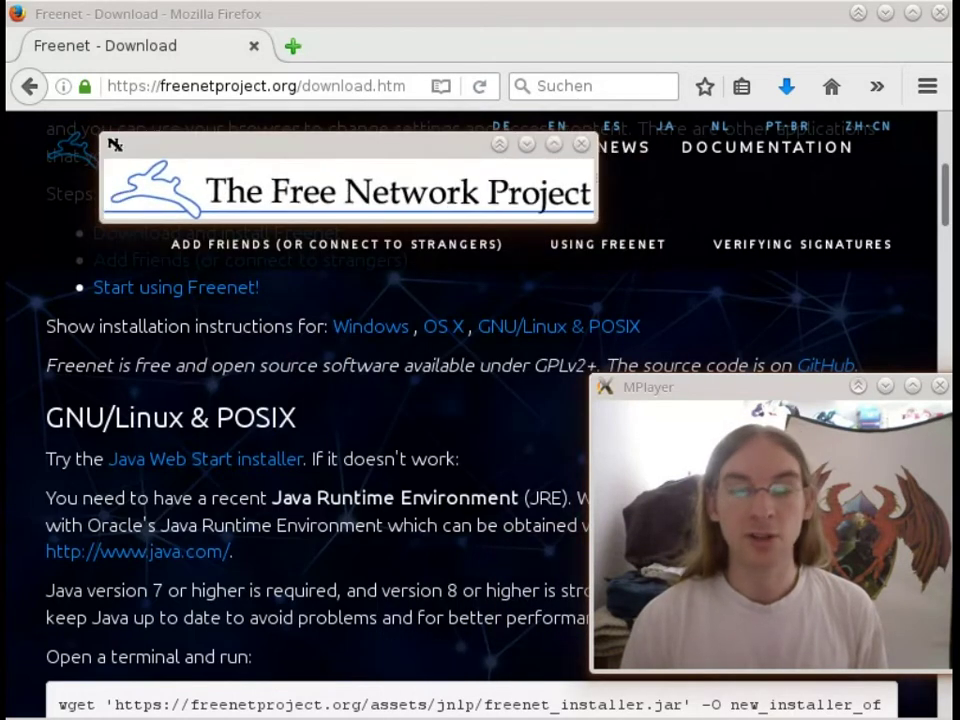
# Move the video window away from the installer's language dialog and confirm English as the installation language.
pyautogui.moveTo(259, 439); pyautogui.dragTo(321, 261)
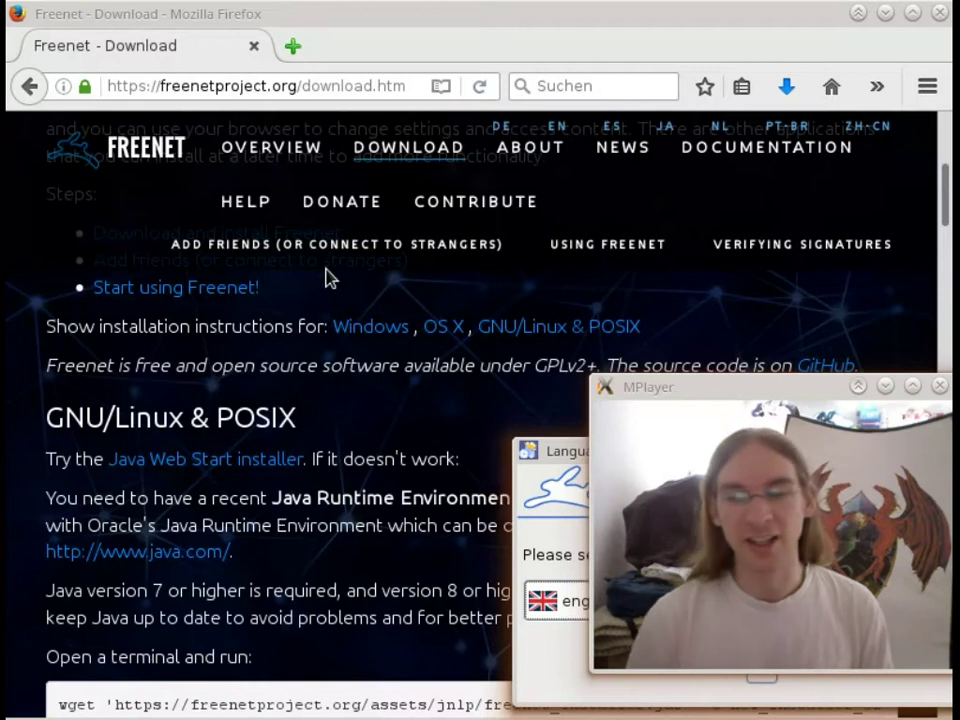
pyautogui.moveTo(498, 478); pyautogui.dragTo(75, 193)
pyautogui.moveTo(756, 592); pyautogui.dragTo(758, 220)
pyautogui.click(340, 382)
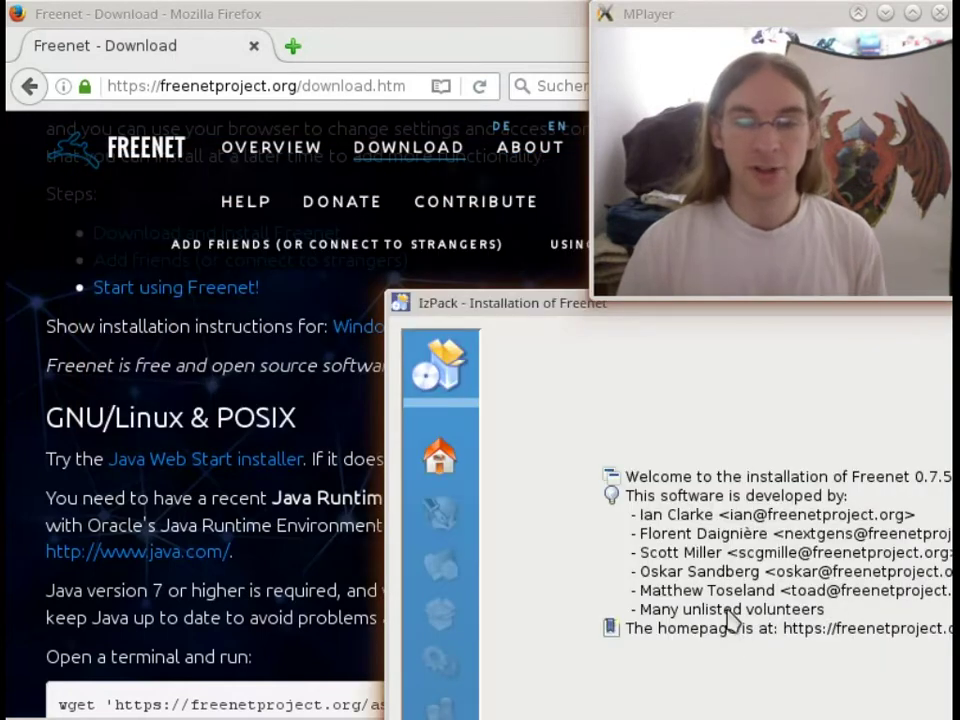
# Bring the Freenet installer window fully into view and run the installation through the pack and processing pages to the shortcut setup.
pyautogui.moveTo(729, 621); pyautogui.dragTo(429, 396)
pyautogui.click(712, 610)
pyautogui.click(724, 612)
pyautogui.click(640, 390)
pyautogui.click(733, 622)
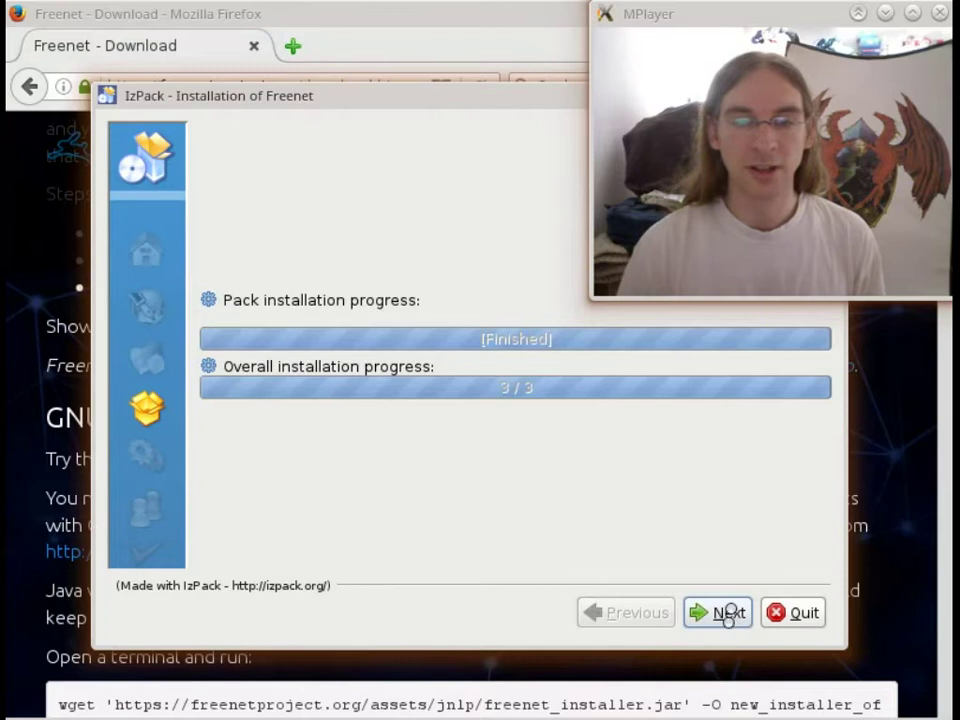
pyautogui.click(724, 613)
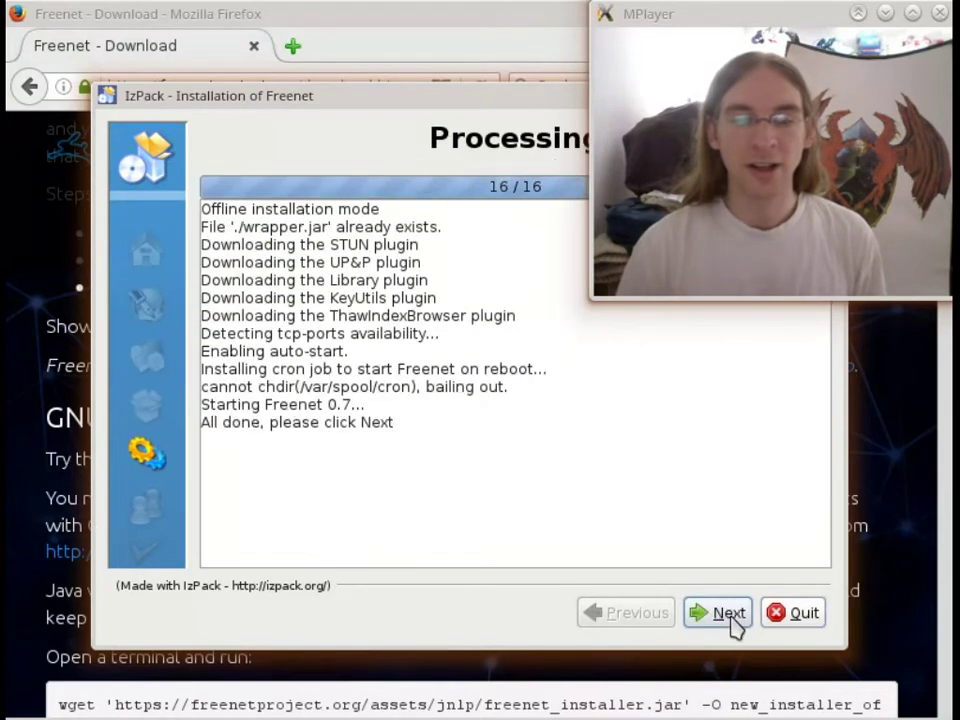
pyautogui.click(733, 621)
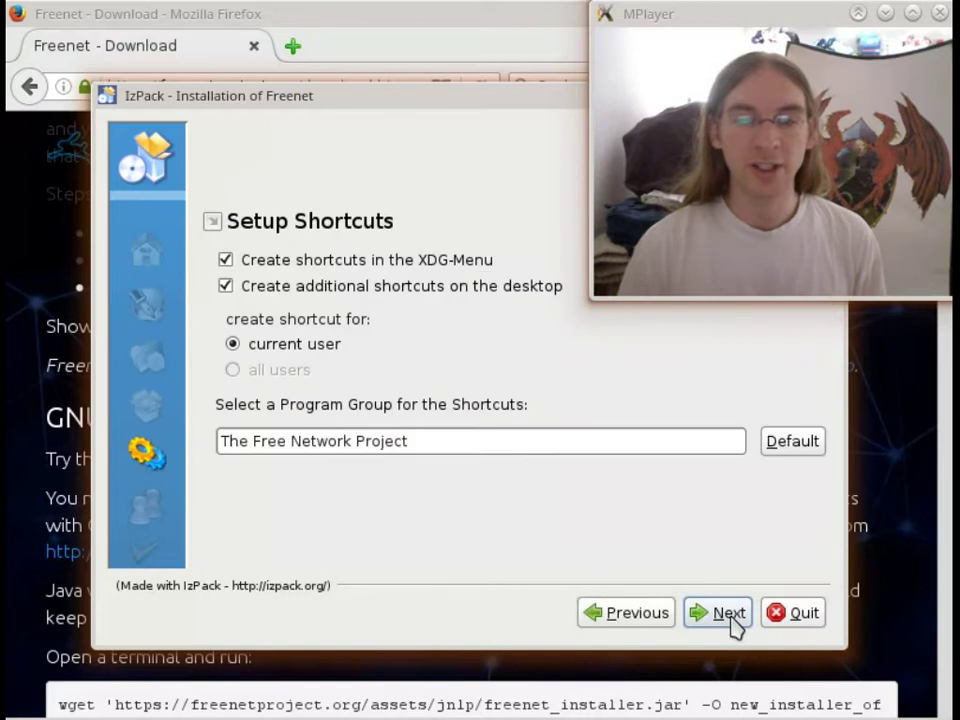
# Turn off creating shortcuts in the XDG-Menu and finish the Freenet installer.
pyautogui.click(321, 265)
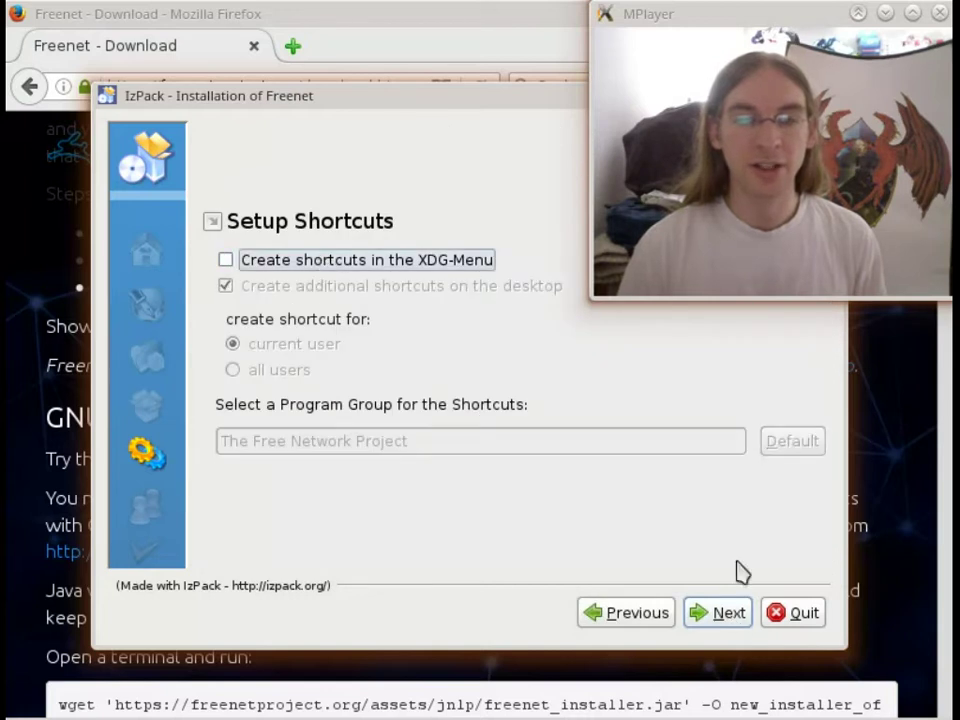
pyautogui.click(731, 614)
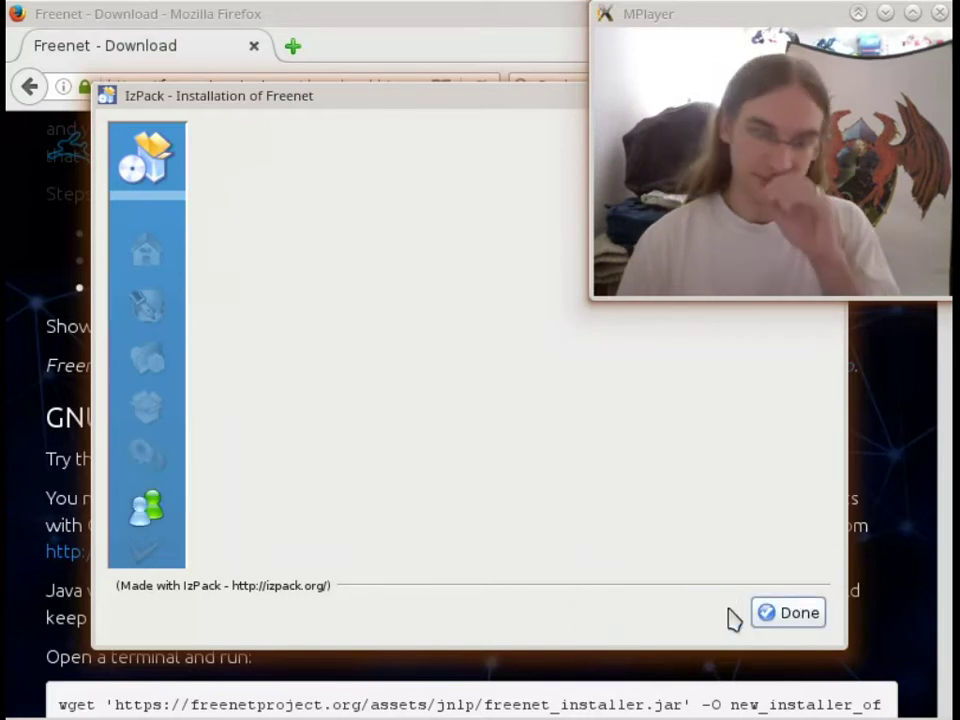
pyautogui.click(780, 616)
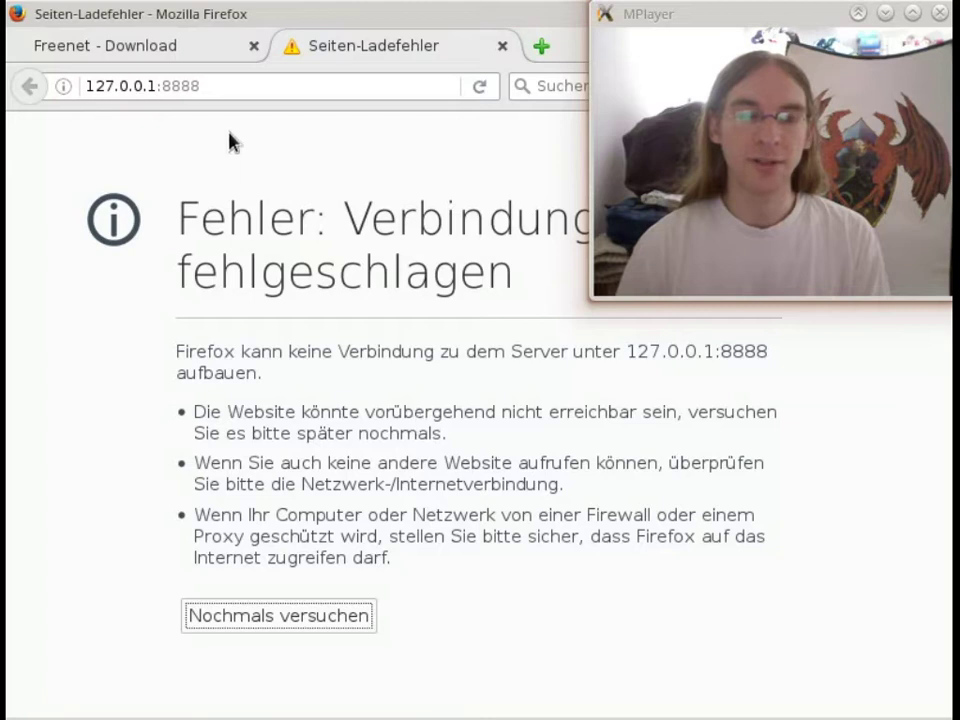
# Load the local Freenet address 127.0.0.1:8888 again to reach the setup wizard.
pyautogui.click(207, 88)
pyautogui.doubleClick(168, 96)
pyautogui.click(372, 349)
pyautogui.press('Tab')
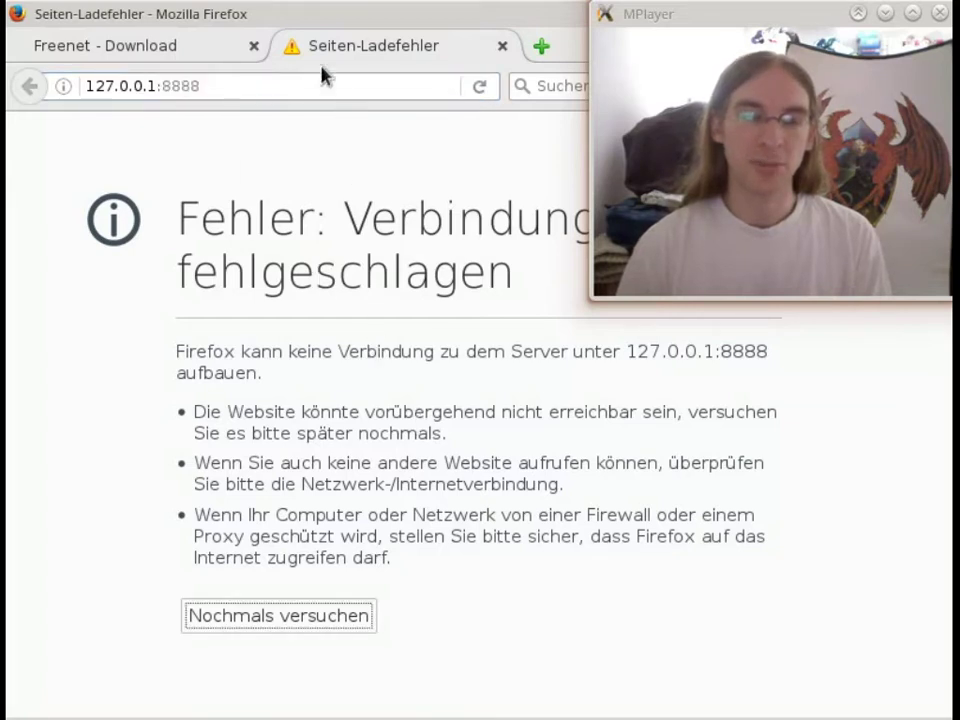
pyautogui.press('Tab')
pyautogui.press('Tab')
pyautogui.press('Tab')
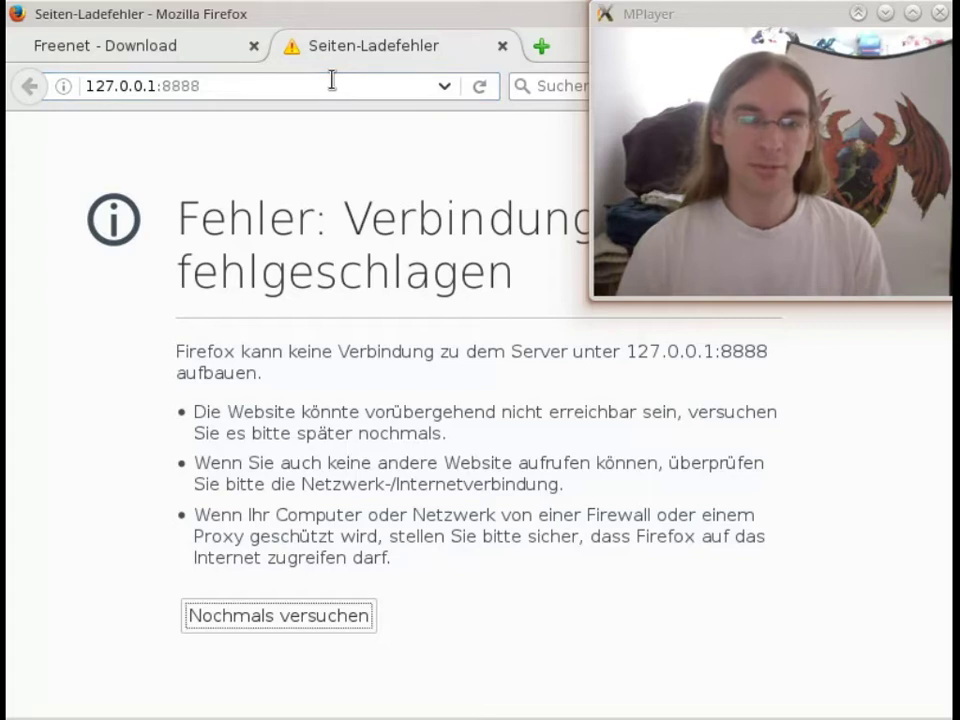
pyautogui.press('Return')
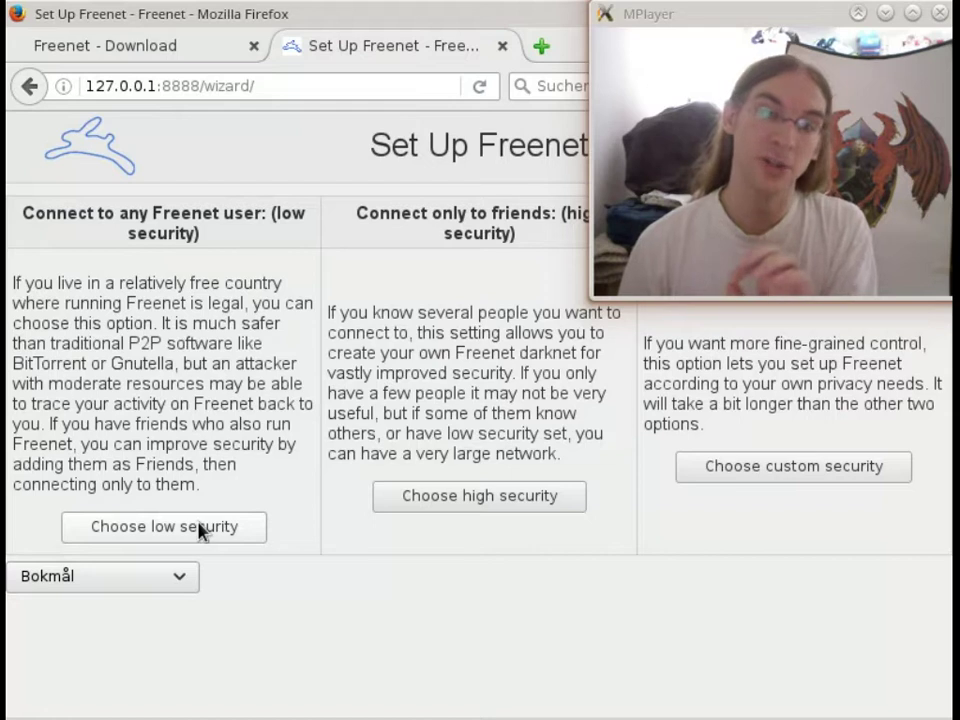
# Complete the Freenet setup wizard with low security, a 5.37 GiB datastore and no monthly data limit.
pyautogui.click(200, 531)
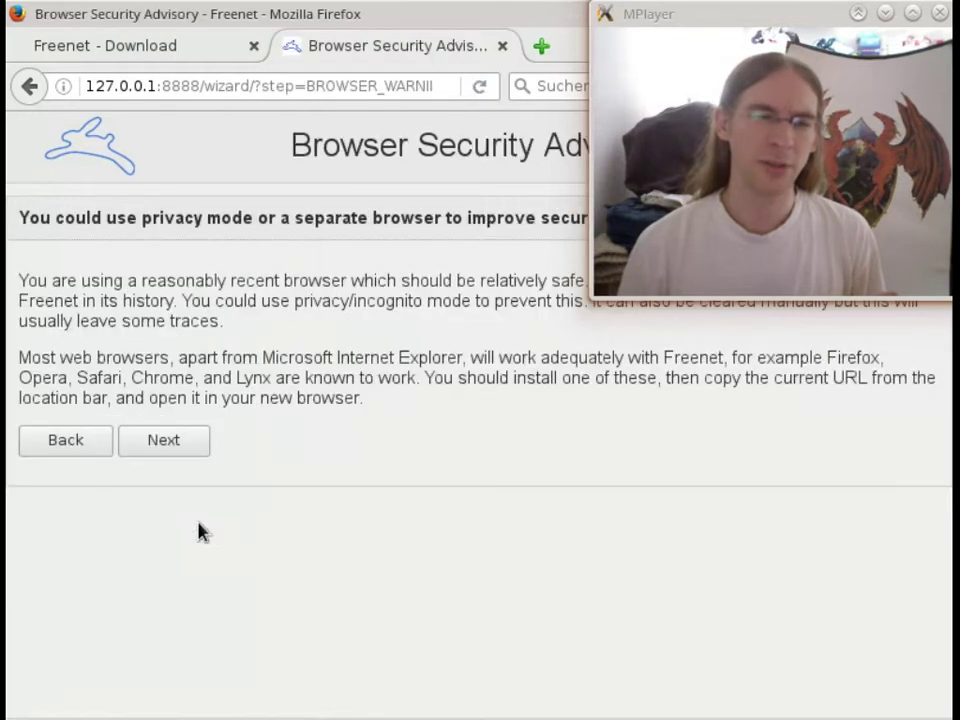
pyautogui.click(180, 437)
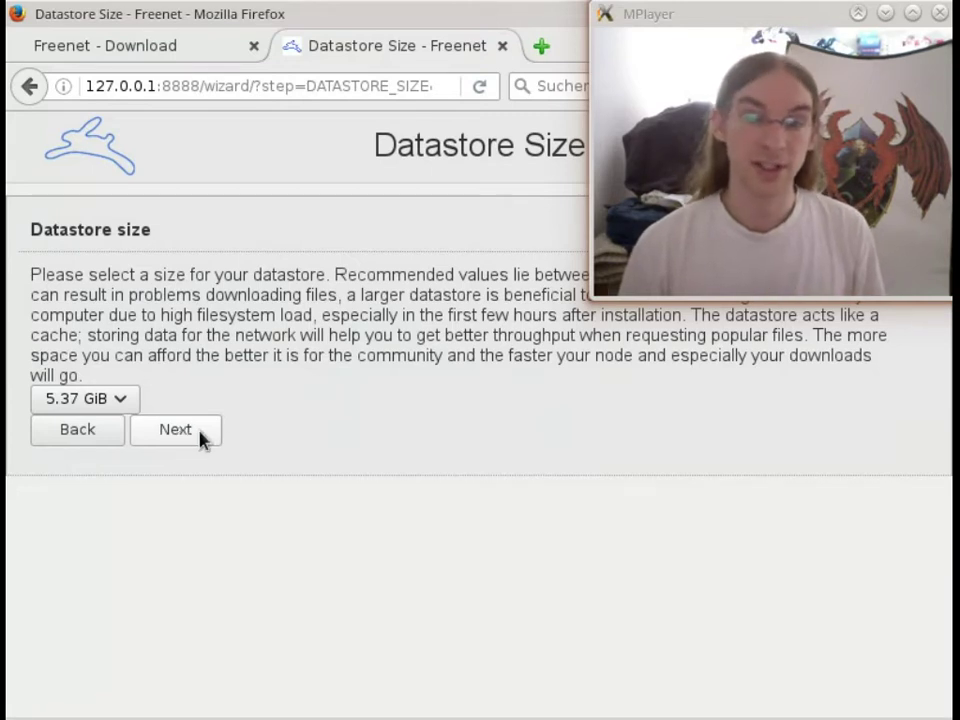
pyautogui.click(203, 440)
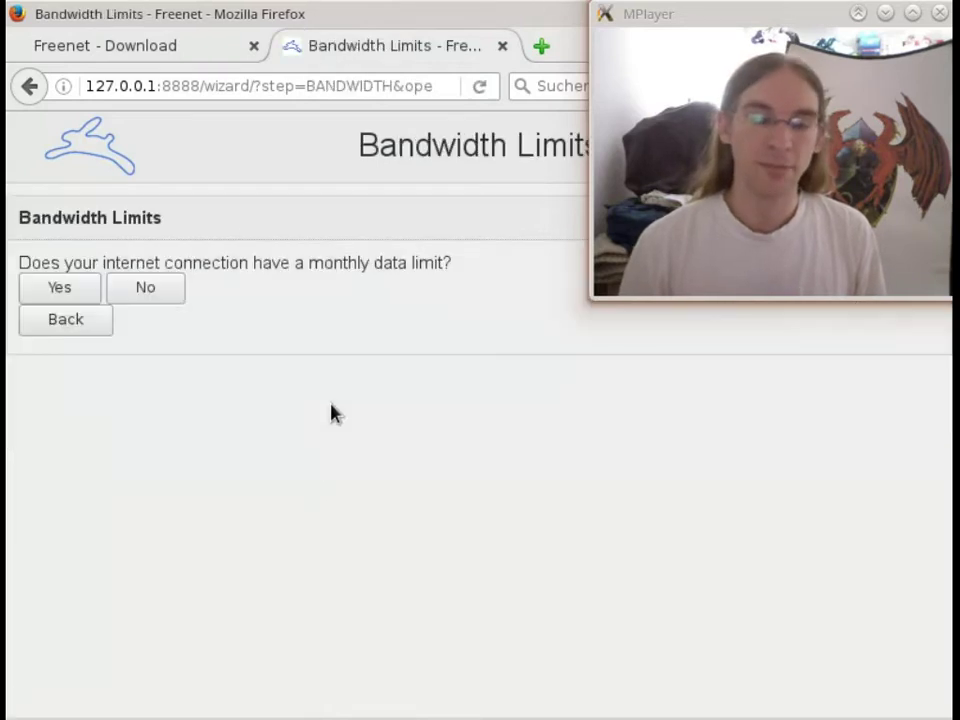
pyautogui.click(172, 292)
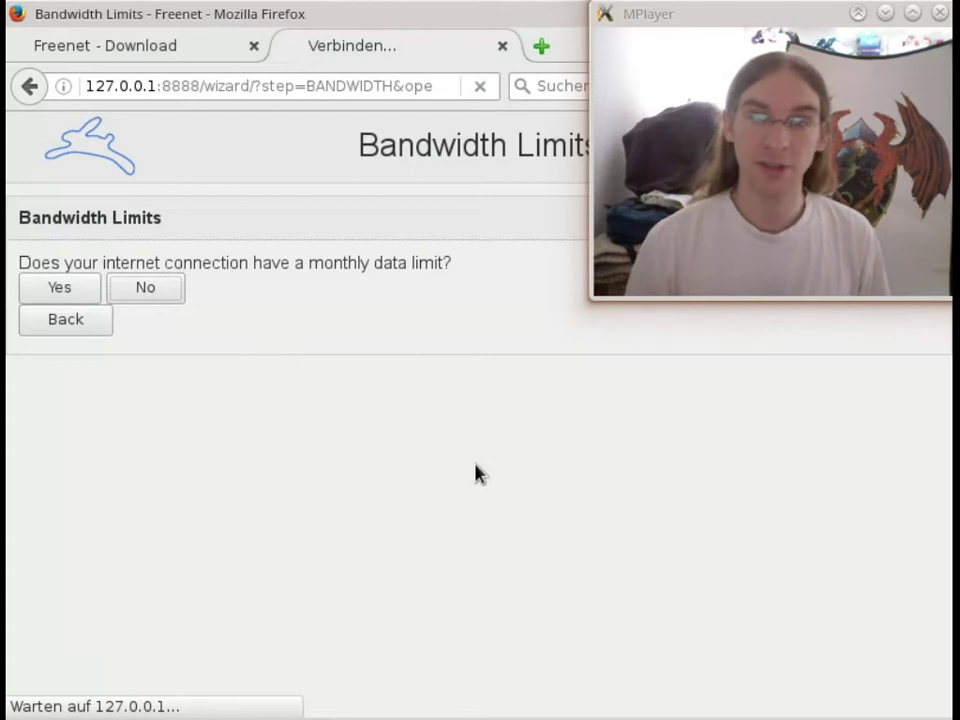
pyautogui.scroll(-2, 461, 461)
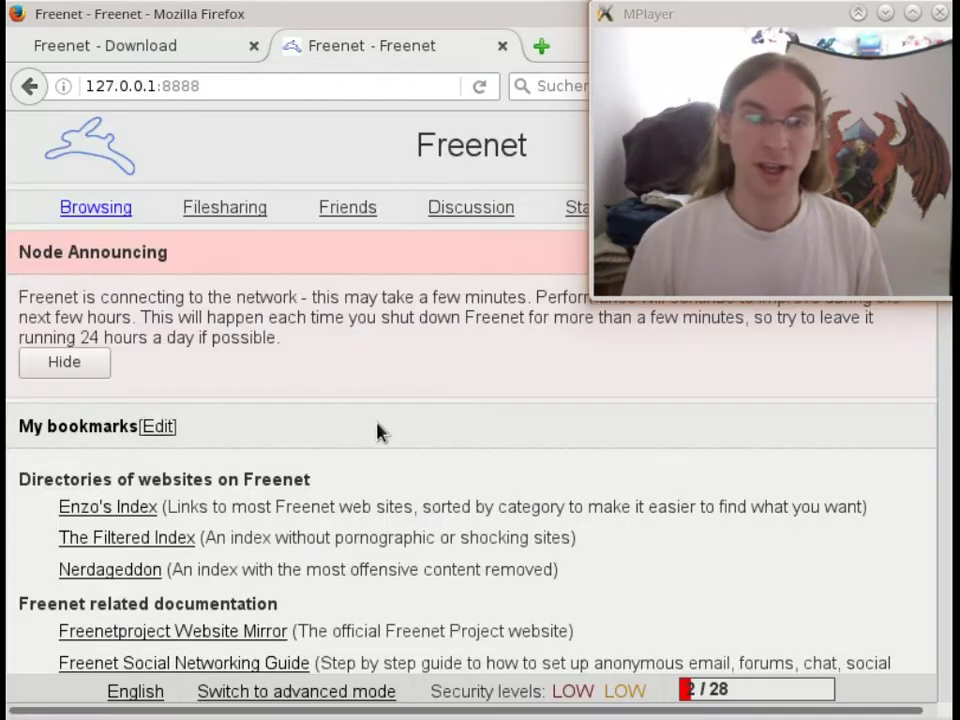
# Open Freenet's plugin configuration and load the official Sharesite plugin, fetched over Freenet.
pyautogui.moveTo(757, 190); pyautogui.dragTo(765, 540)
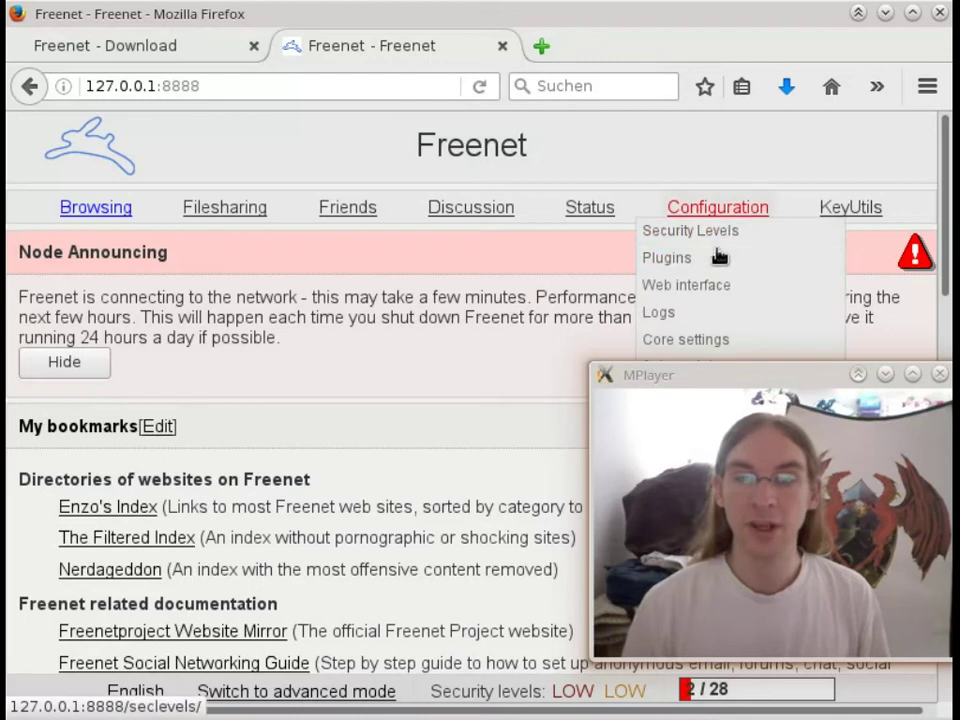
pyautogui.click(714, 265)
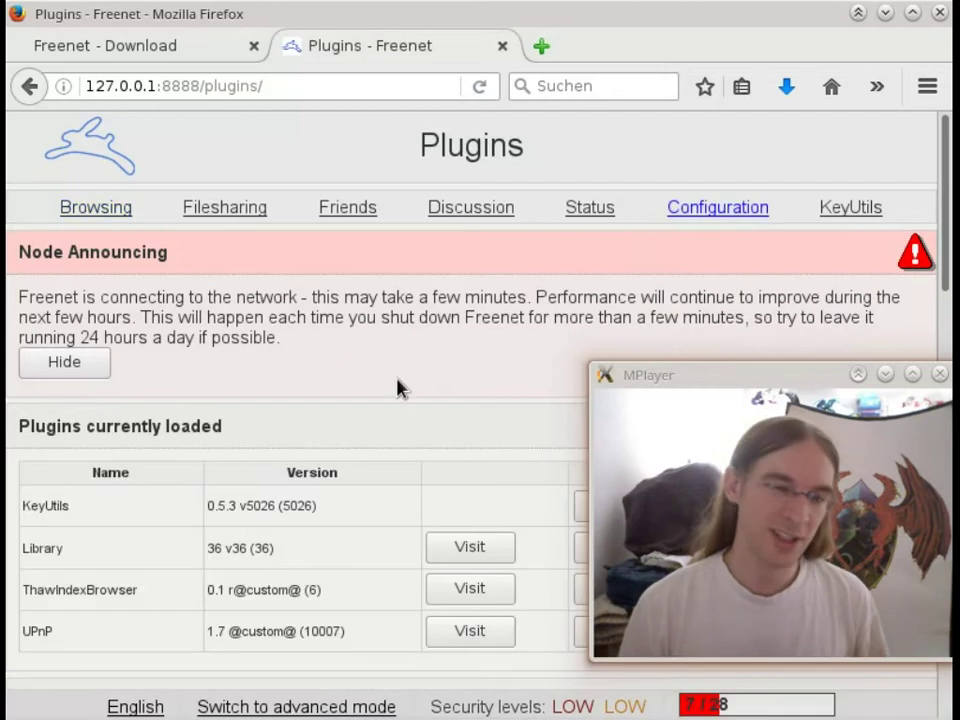
pyautogui.scroll(-6, 396, 386)
pyautogui.scroll(-1, 392, 381)
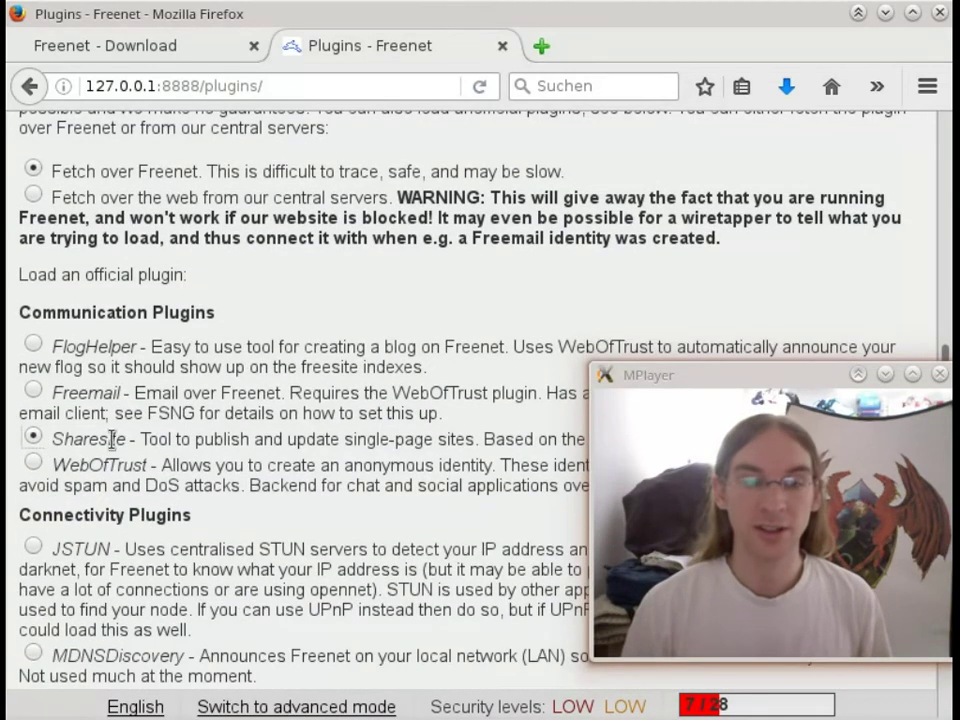
pyautogui.scroll(-5, 240, 410)
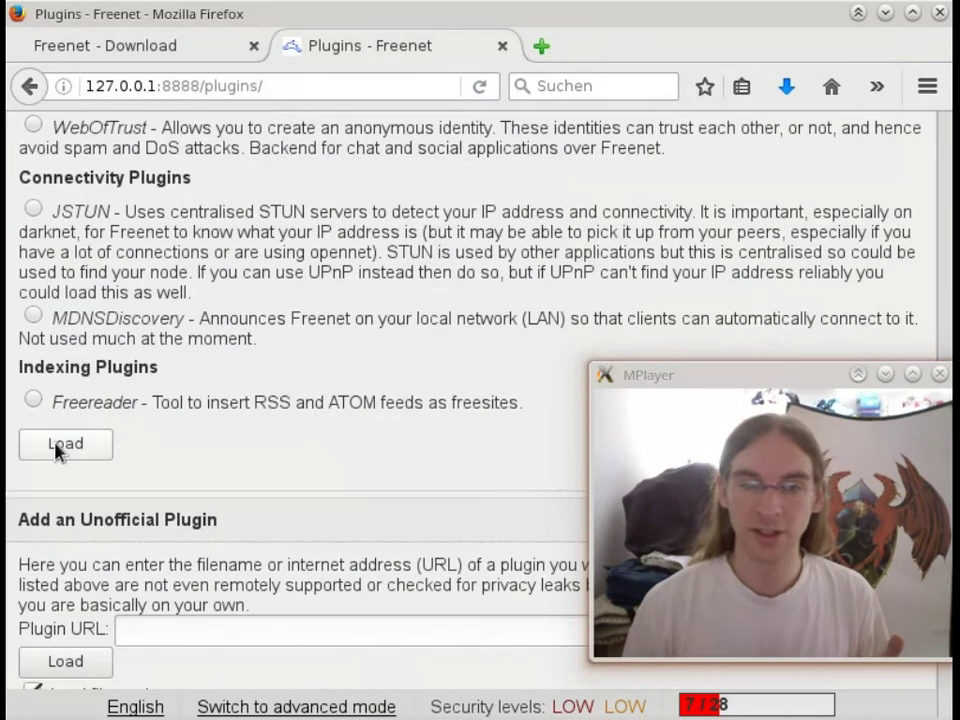
pyautogui.click(57, 452)
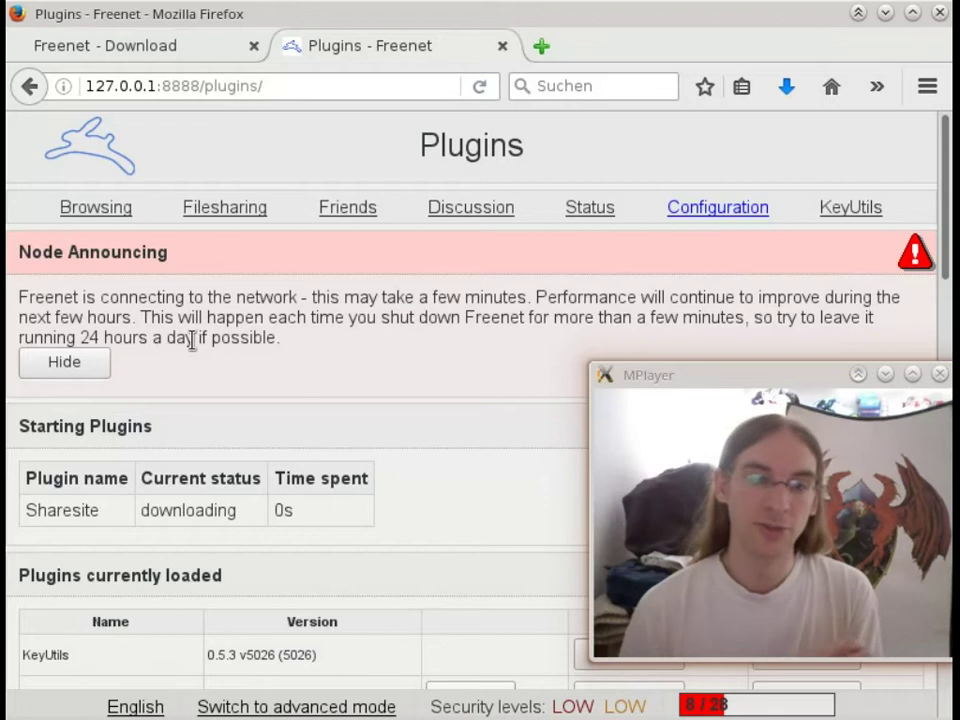
pyautogui.moveTo(126, 316); pyautogui.dragTo(283, 347)
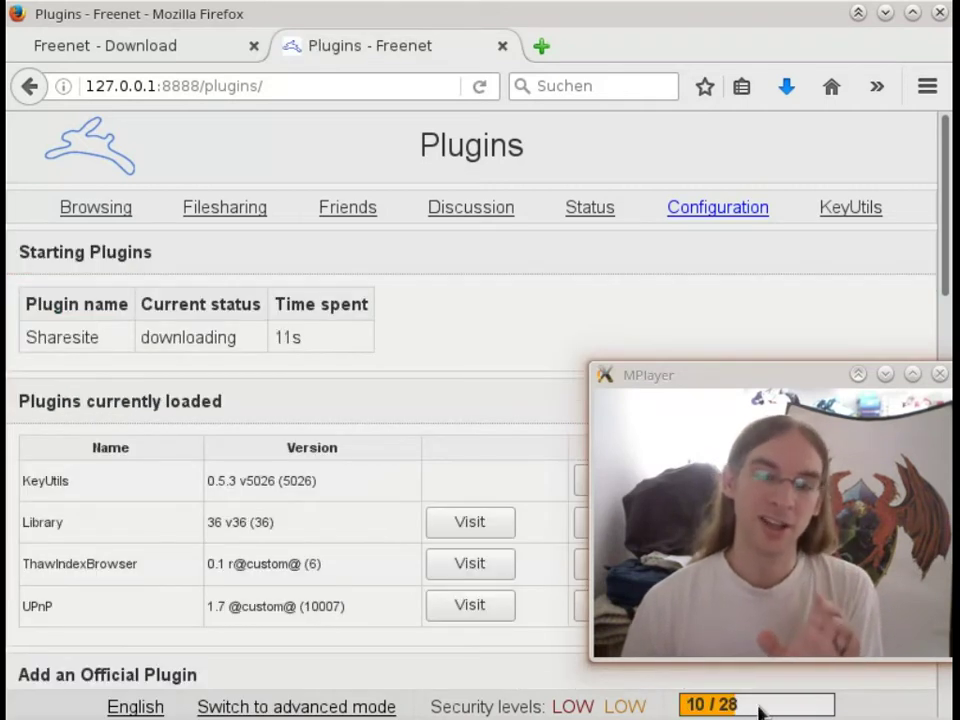
pyautogui.doubleClick(698, 706)
pyautogui.click(748, 712)
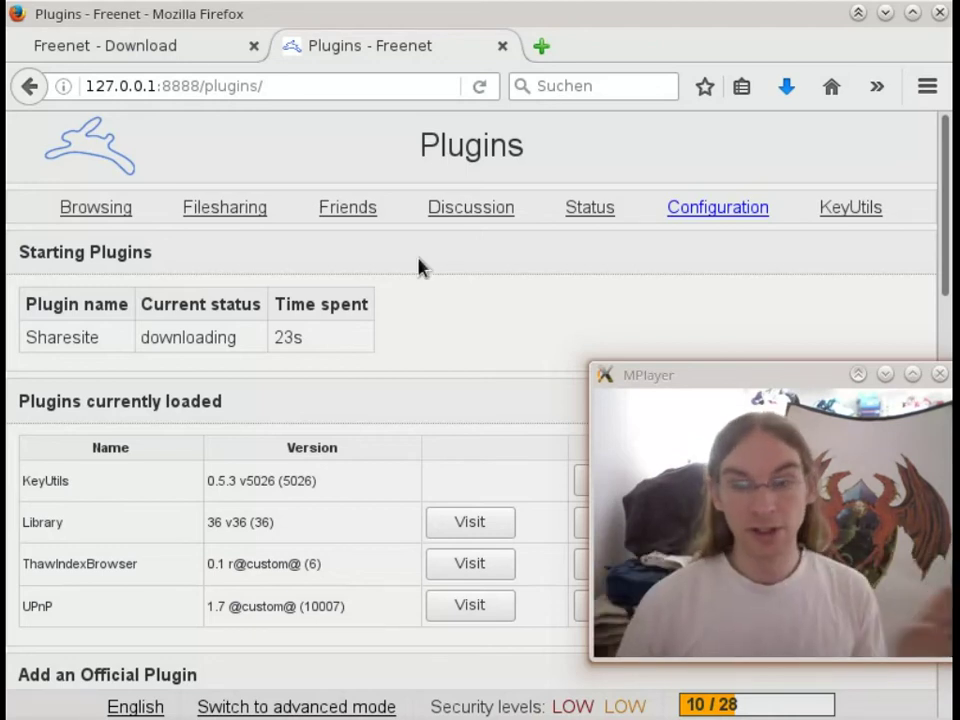
# Open the About page on the Freenet website and read the "What is Freenet?" introduction.
pyautogui.click(194, 47)
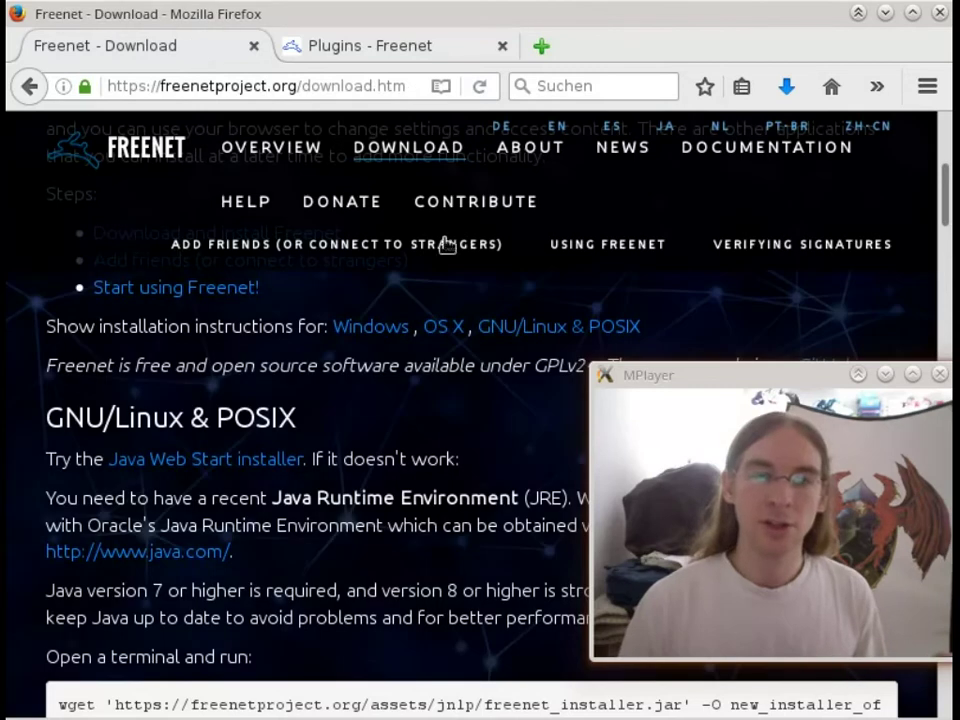
pyautogui.click(527, 158)
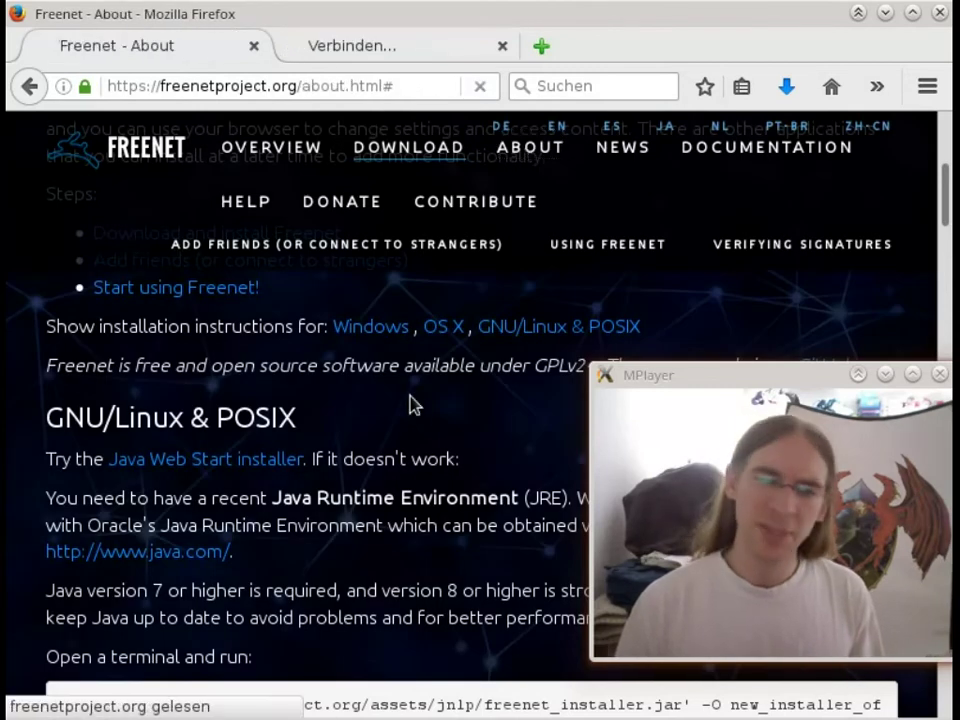
pyautogui.scroll(-2, 497, 518)
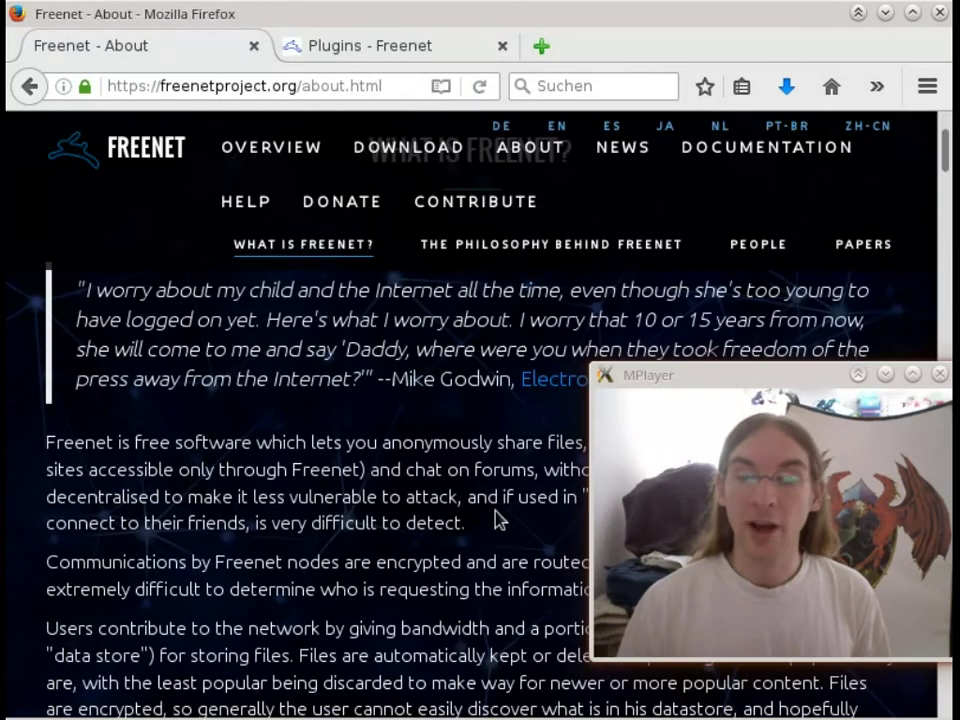
pyautogui.moveTo(638, 496); pyautogui.dragTo(636, 540)
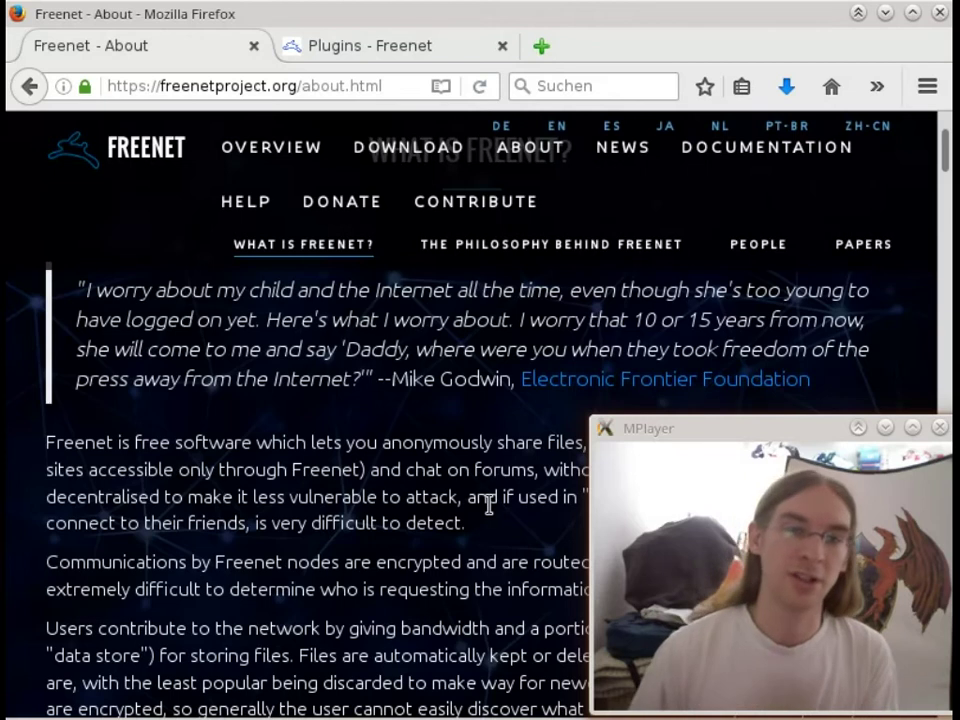
# Return to Freenet's Plugins page and check the list of loaded plugins for Sharesite.
pyautogui.click(354, 45)
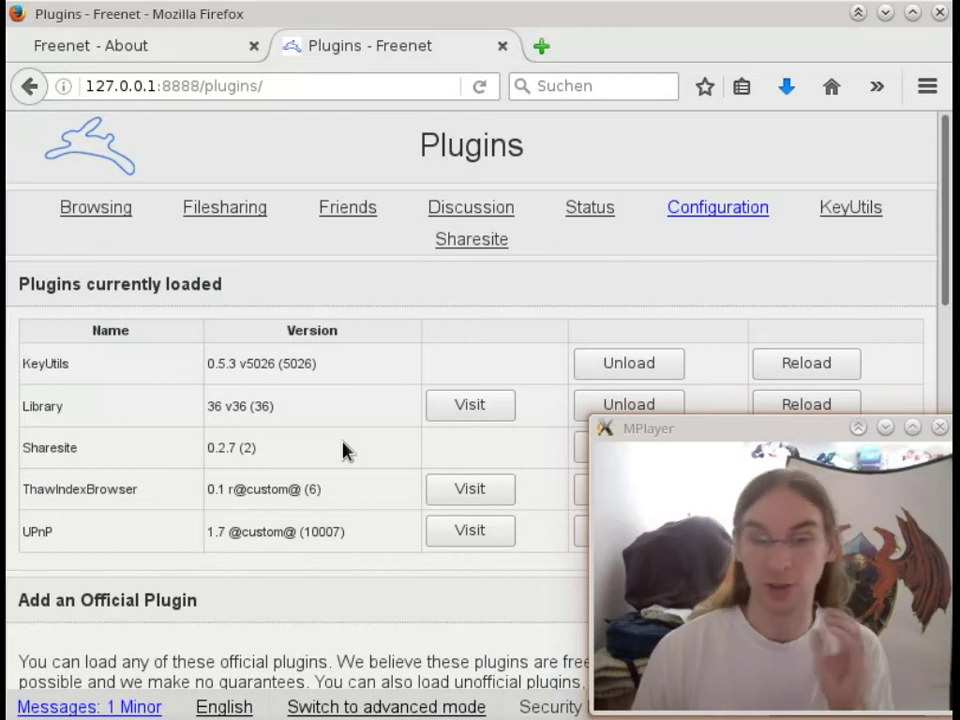
pyautogui.scroll(-1, 342, 450)
pyautogui.scroll(-7, 343, 440)
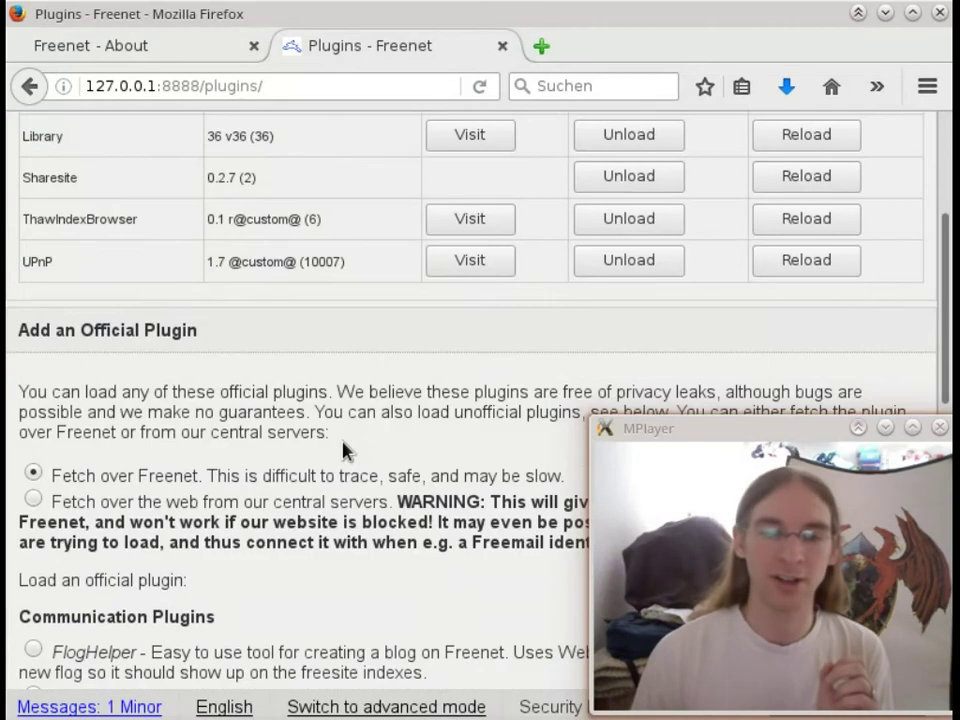
pyautogui.scroll(3, 345, 440)
pyautogui.scroll(8, 348, 441)
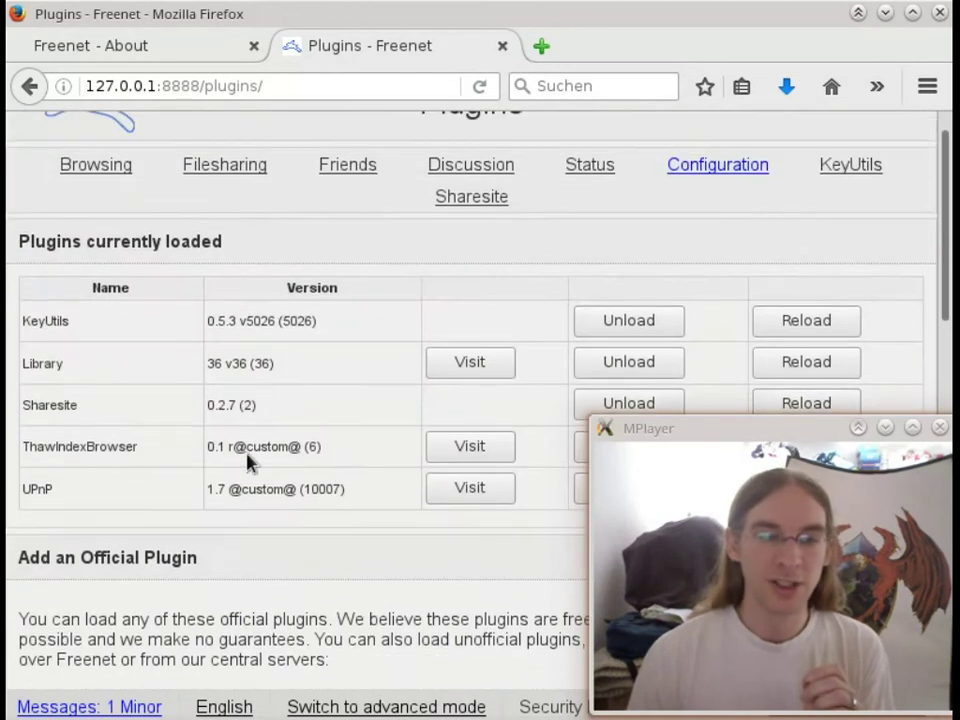
# Open the Sharesite page and create a new freesite.
pyautogui.moveTo(472, 240); pyautogui.dragTo(432, 245)
pyautogui.click(473, 244)
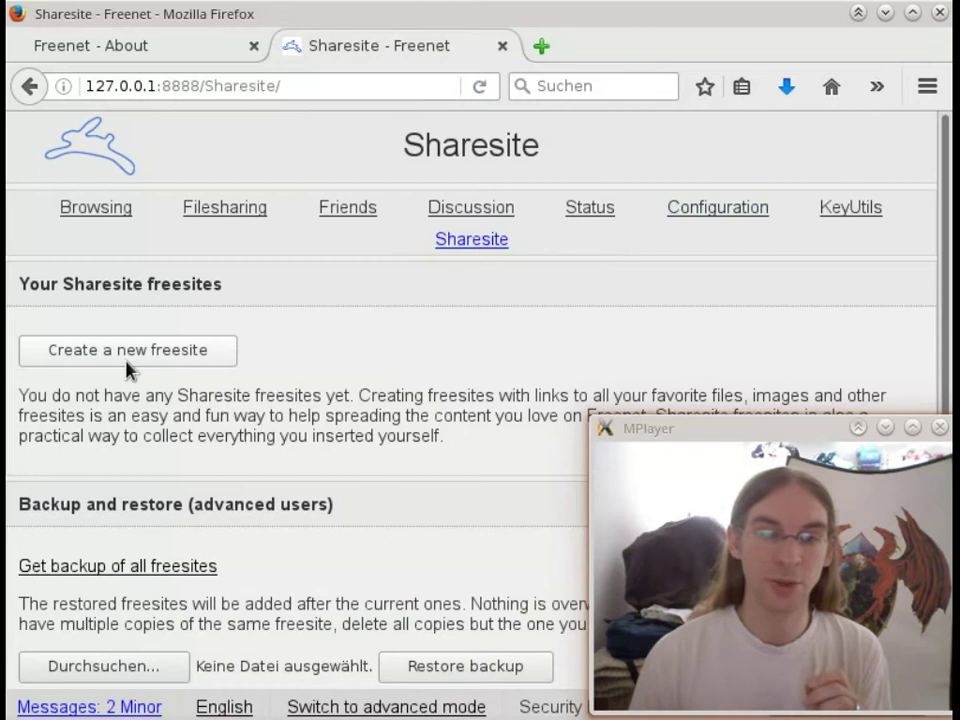
pyautogui.click(128, 369)
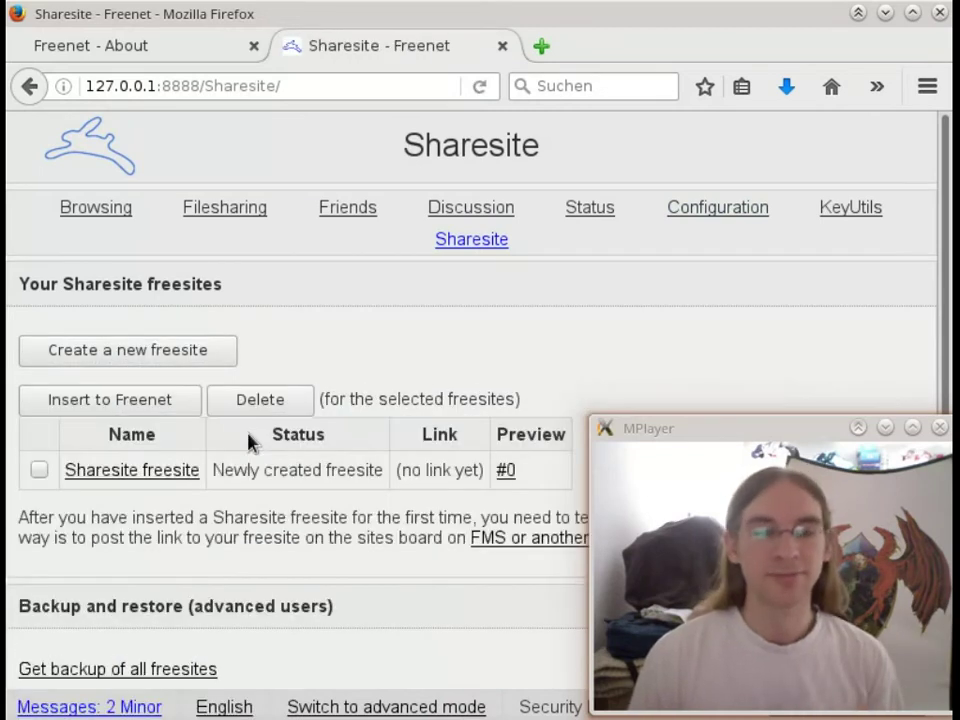
# Open the new Sharesite freesite for editing and set its name/title to "hidden-thoughts".
pyautogui.click(110, 472)
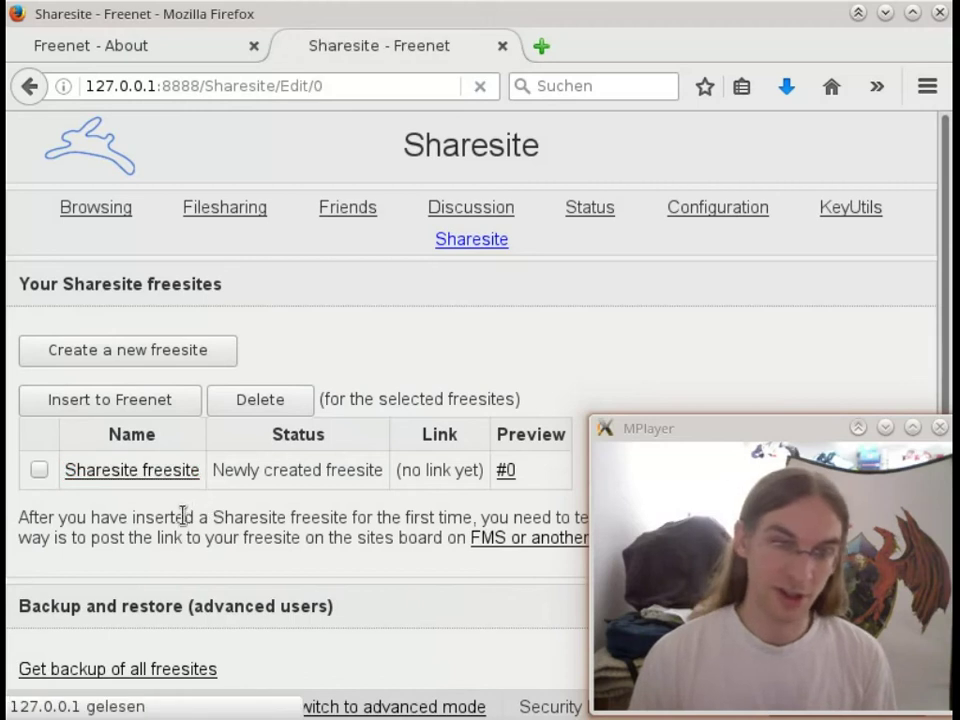
pyautogui.tripleClick(212, 460)
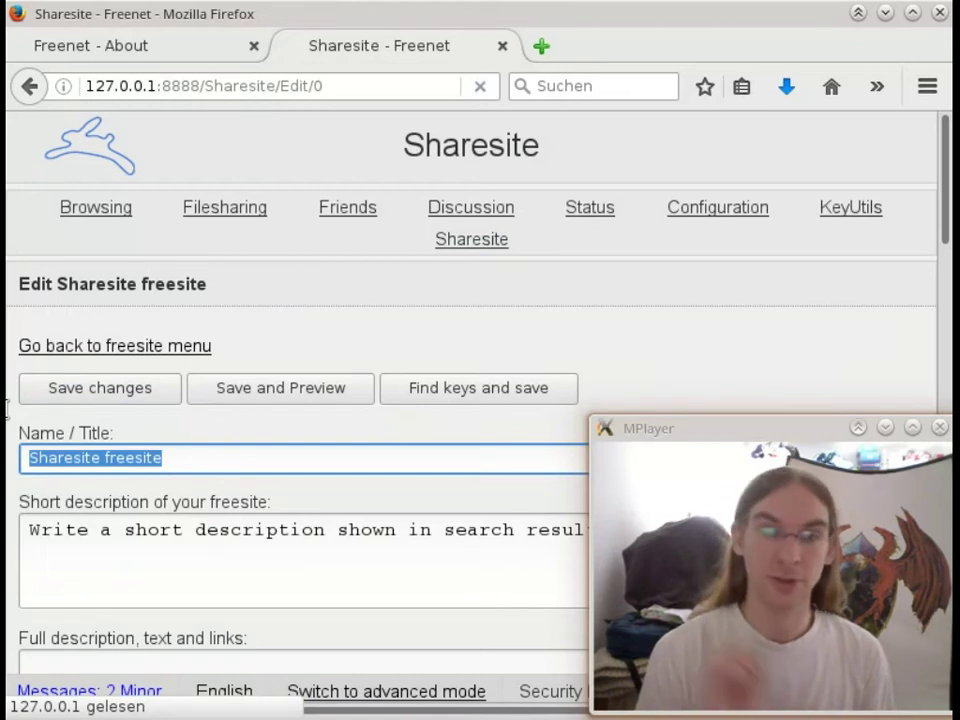
pyautogui.write('hi')
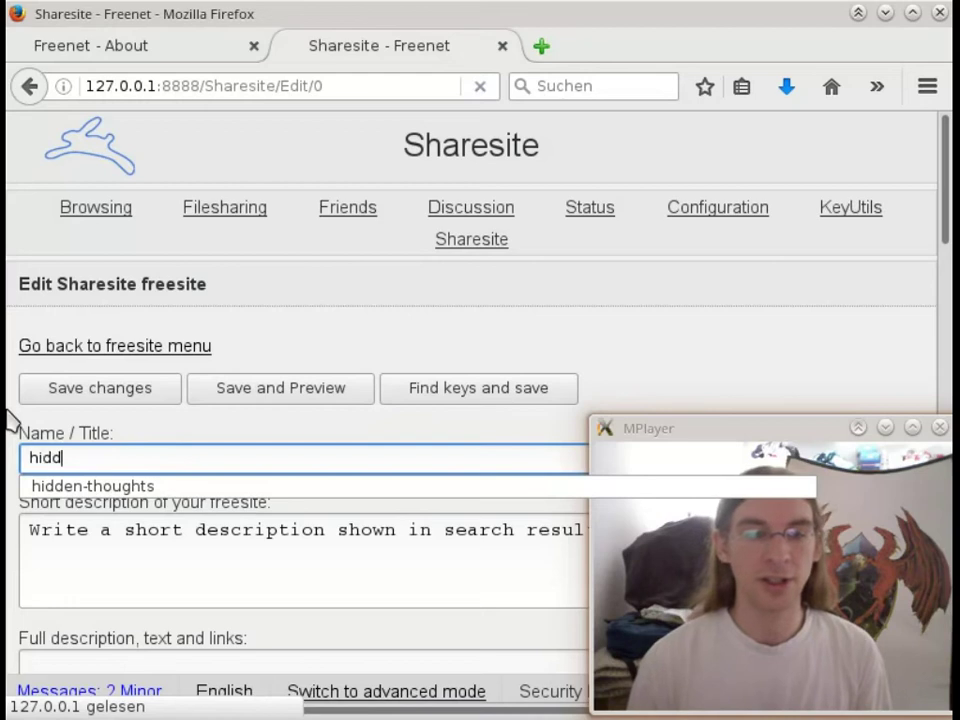
pyautogui.write('dd')
pyautogui.press('Down')
pyautogui.press('Return')
# Replace the short description with "Things I always wanted to say but never dared to.".
pyautogui.press('Tab')
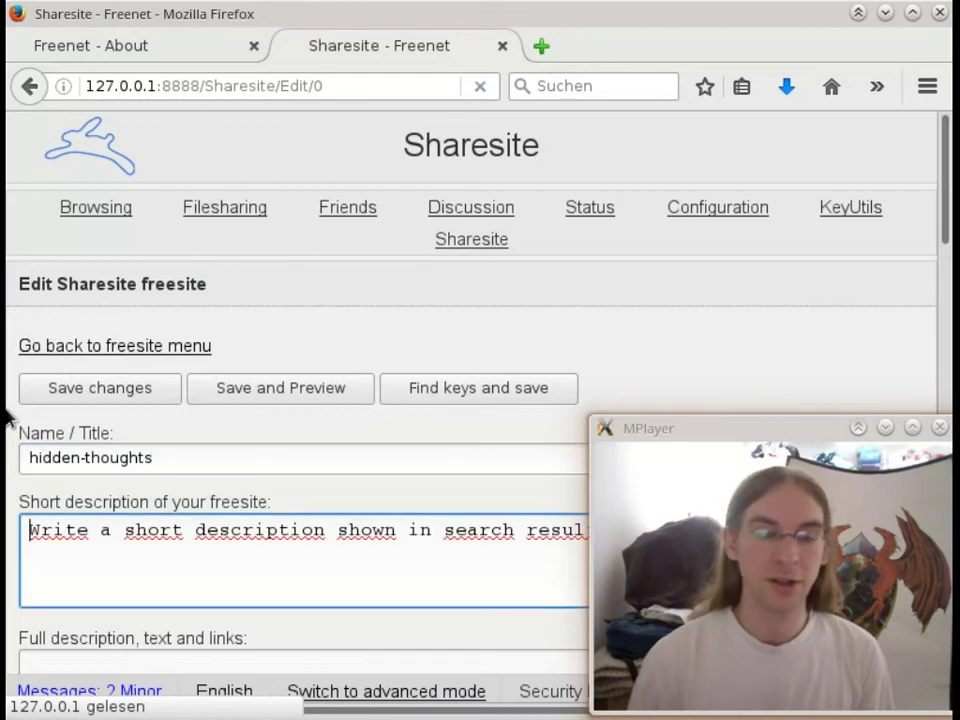
pyautogui.write('Thou')
pyautogui.press('BackSpace')
pyautogui.press('BackSpace')
pyautogui.hotkey('ctrl', 'shift', 'End')
pyautogui.press('Delete')
pyautogui.write('ings I alwasy')
pyautogui.press('BackSpace')
pyautogui.press('BackSpace')
pyautogui.write('ys wanted to sa')
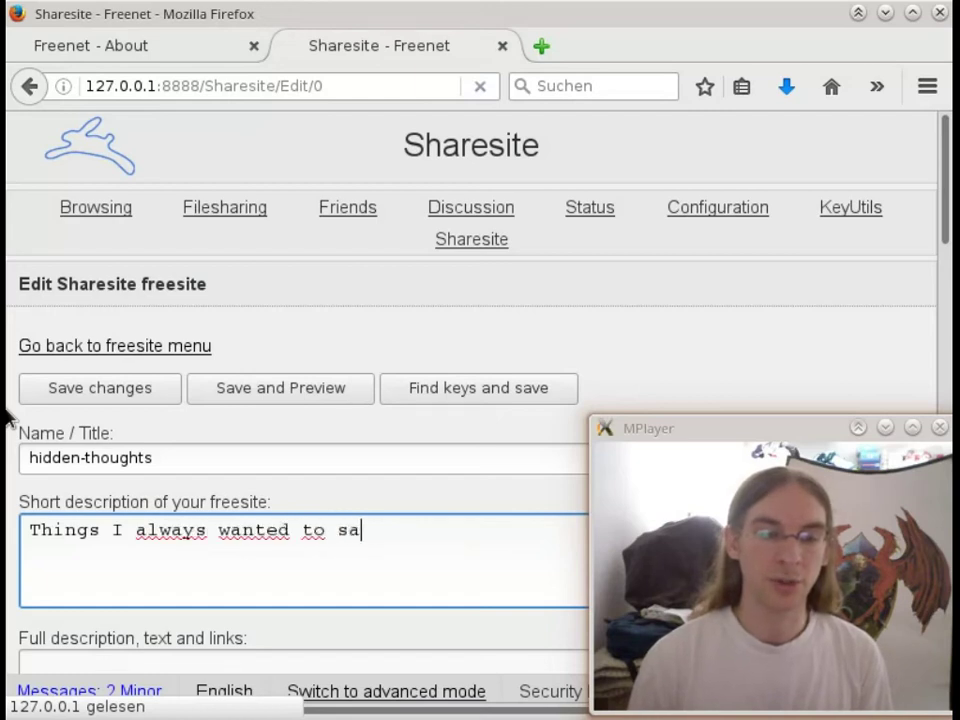
pyautogui.write('y but never da')
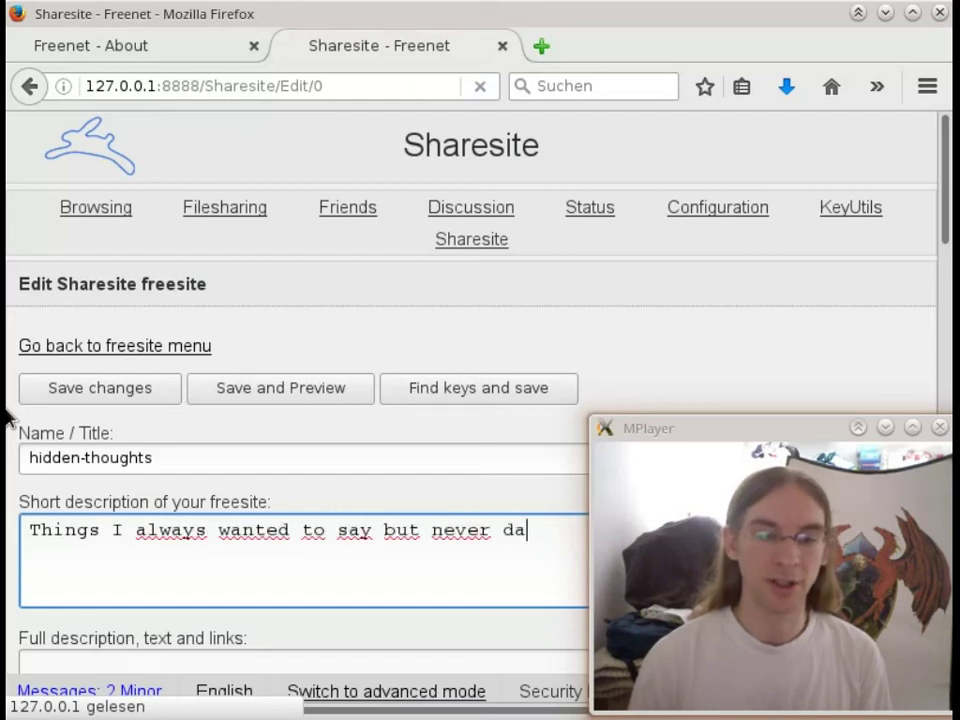
pyautogui.write('red.')
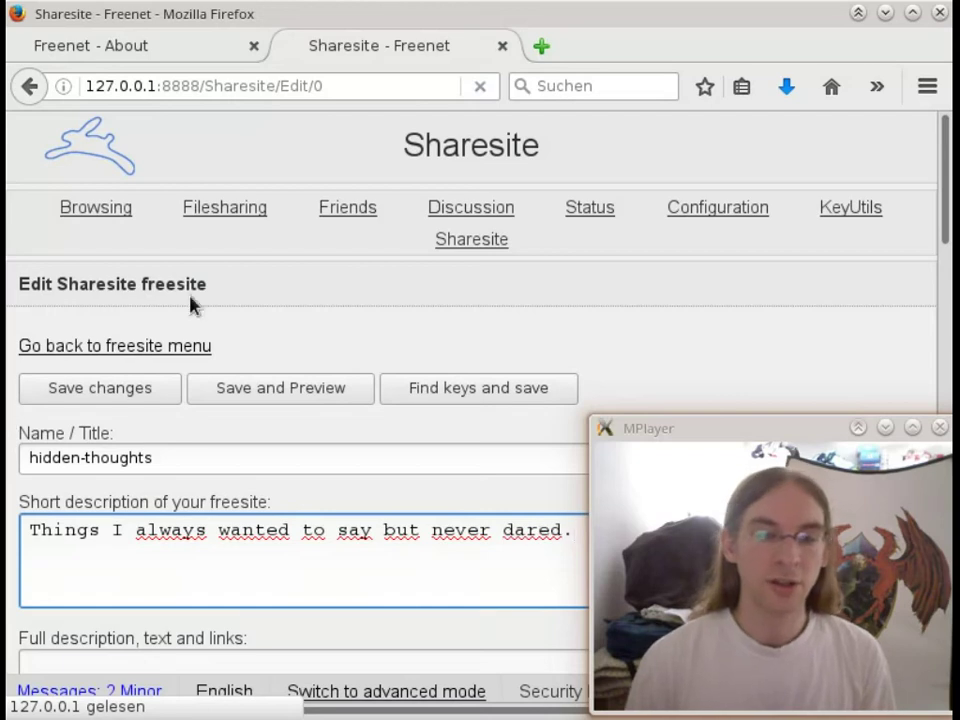
# Write the full description with the headline "h1. I'm in Freenet!" and the text "Hi!" below it.
pyautogui.scroll(-5, 193, 304)
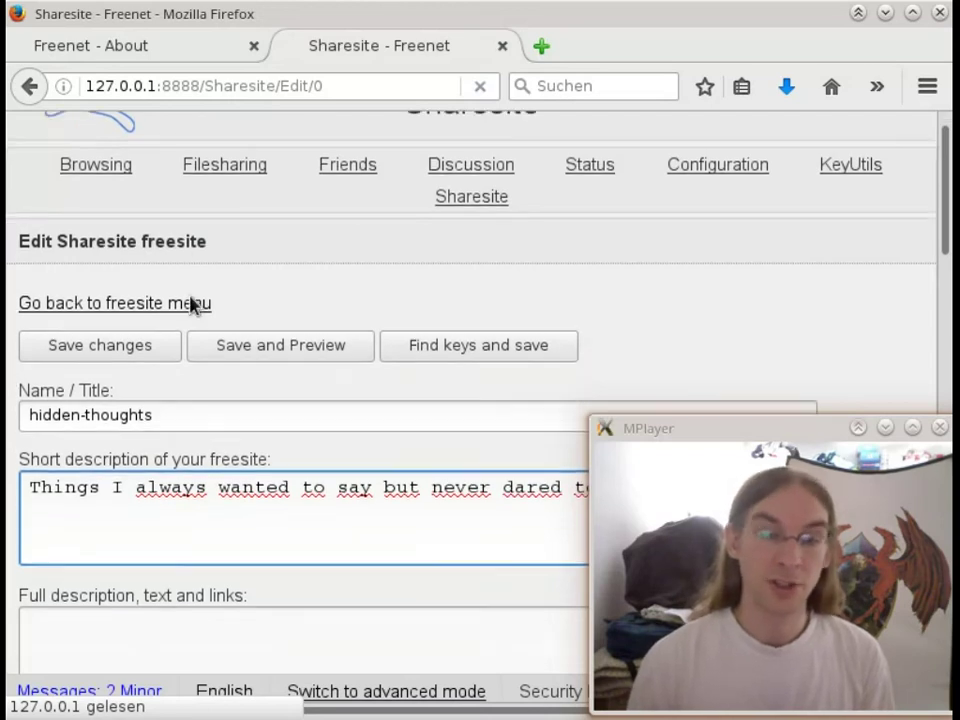
pyautogui.click(279, 457)
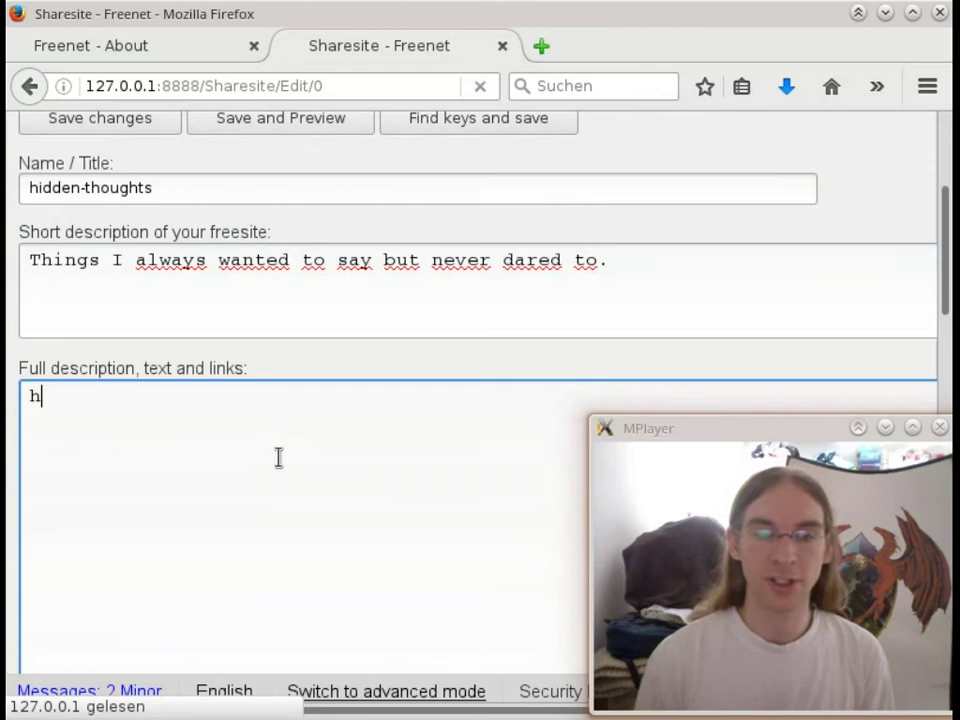
pyautogui.write('h1. Fi')
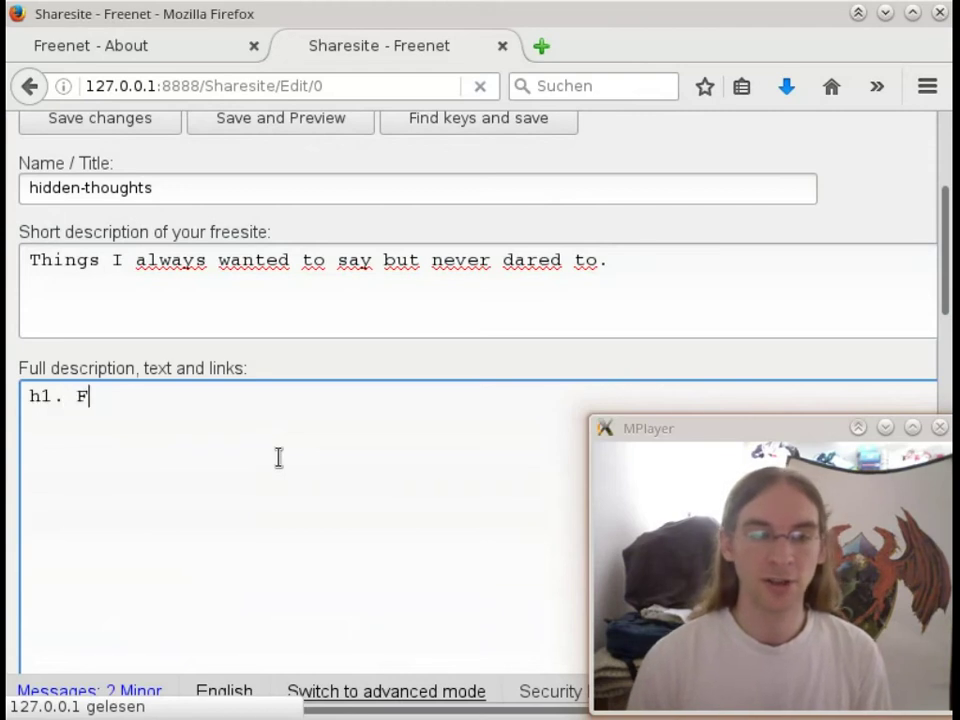
pyautogui.press('BackSpace')
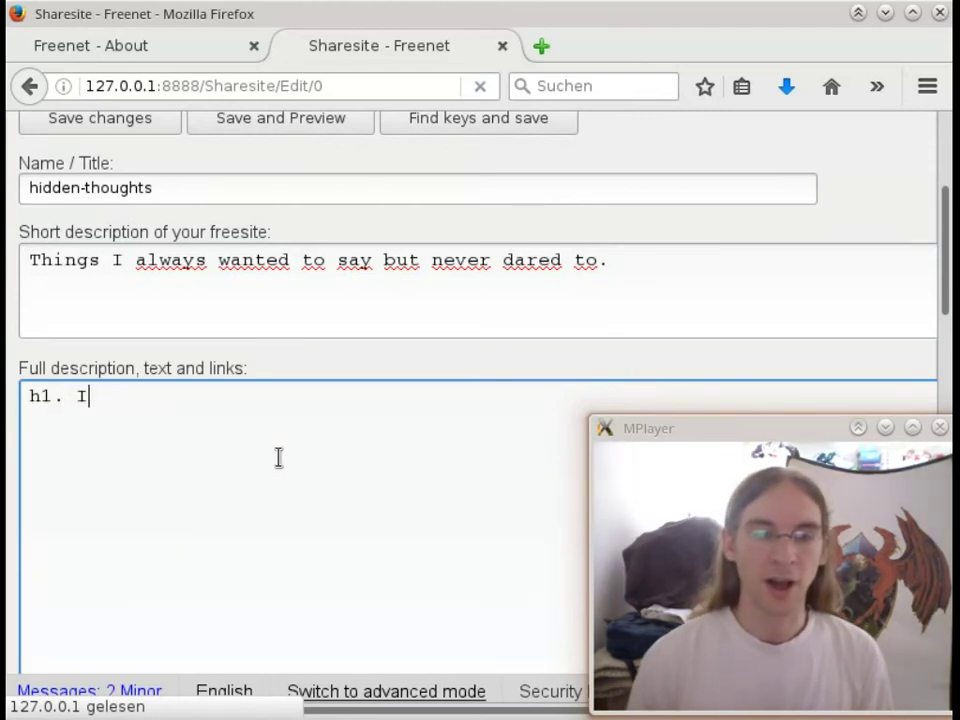
pyautogui.write("I'm in Free")
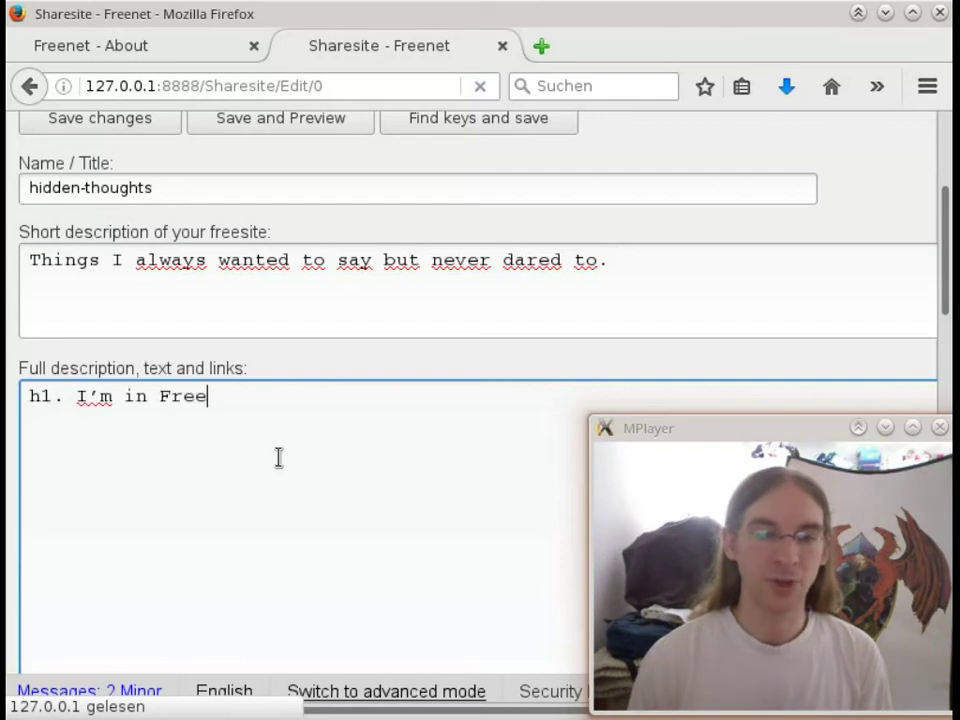
pyautogui.write('net!')
pyautogui.press('Return')
pyautogui.write('Hi!')
# Look through the Textile syntax help and the stylesheet below the freesite's full description.
pyautogui.scroll(-6, 364, 369)
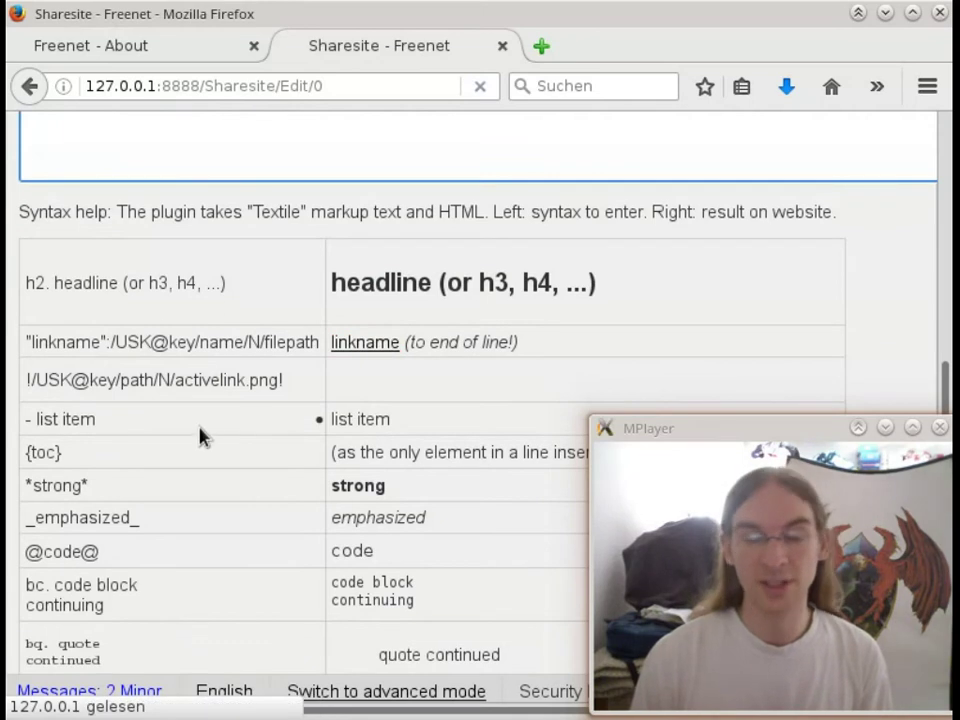
pyautogui.scroll(-5, 204, 437)
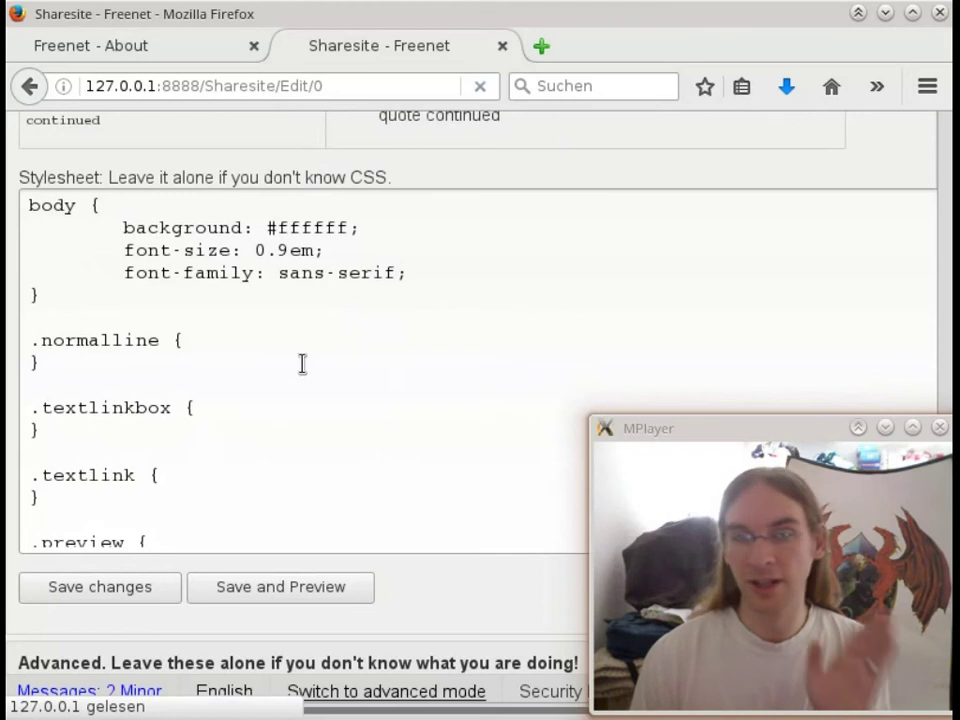
pyautogui.moveTo(266, 228); pyautogui.dragTo(441, 493)
pyautogui.click(422, 411)
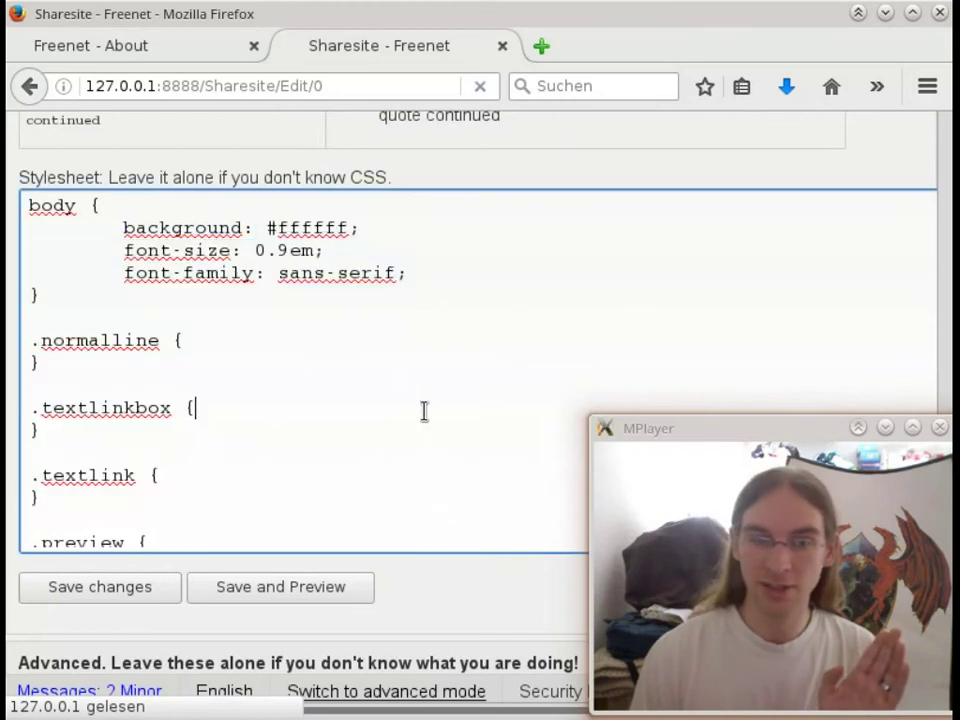
pyautogui.scroll(3, 415, 360)
pyautogui.scroll(10, 415, 355)
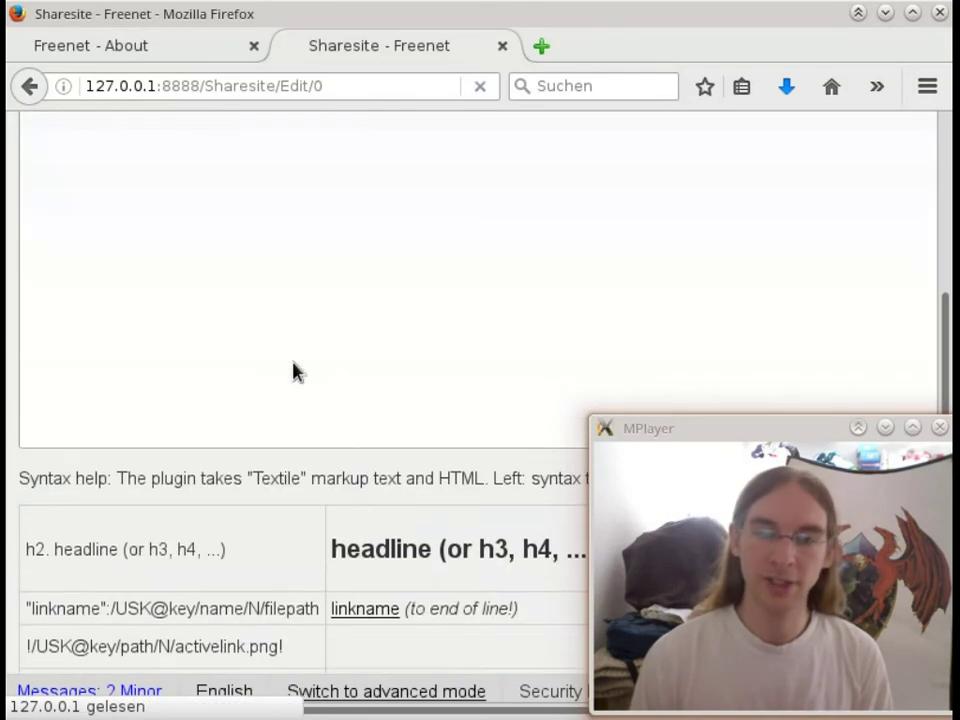
# Insert a table of contents line "{toc}" above the headline in the full description, separated by a blank line.
pyautogui.scroll(2, 136, 397)
pyautogui.click(94, 296)
pyautogui.press('Return')
pyautogui.press('Return')
pyautogui.press('Up')
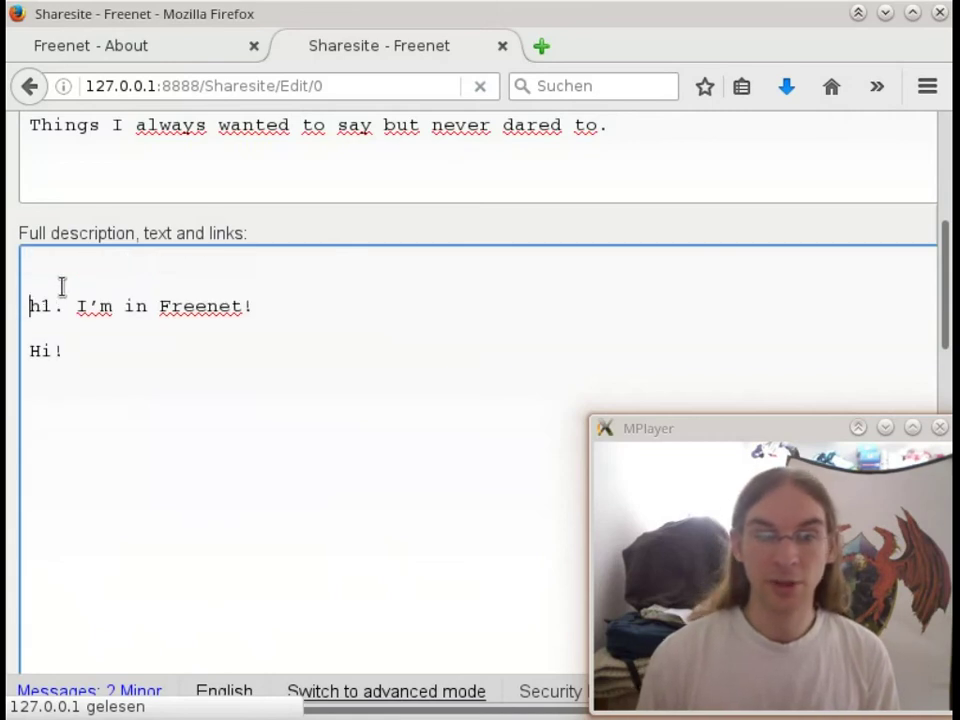
pyautogui.write('{toc}')
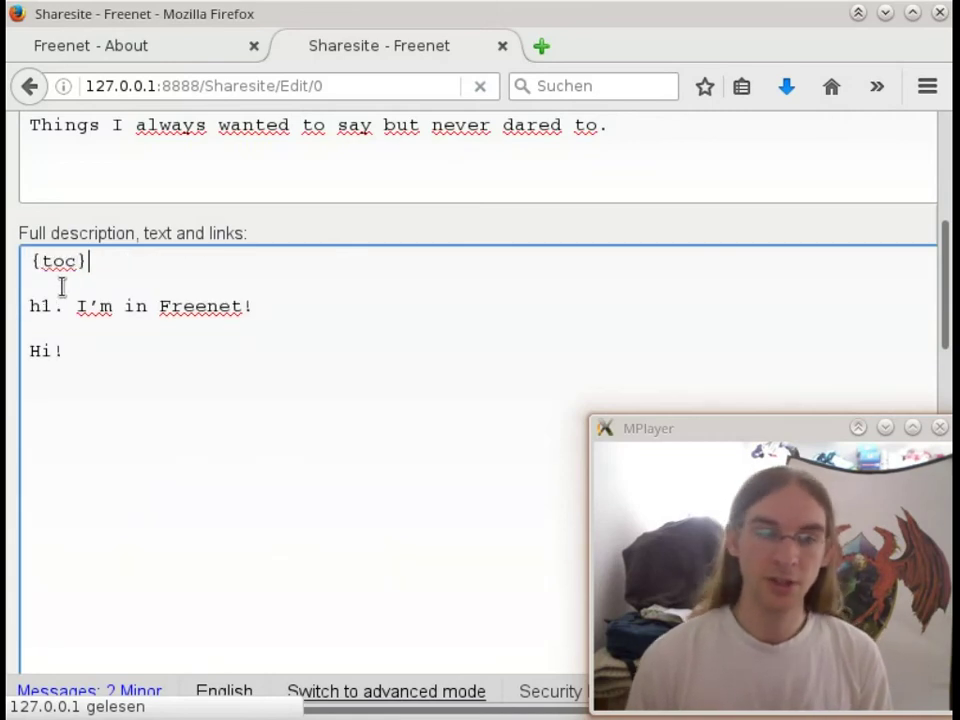
# Save the freesite, preview the resulting page and return to the editing form.
pyautogui.scroll(-3, 4, 330)
pyautogui.scroll(12, 150, 315)
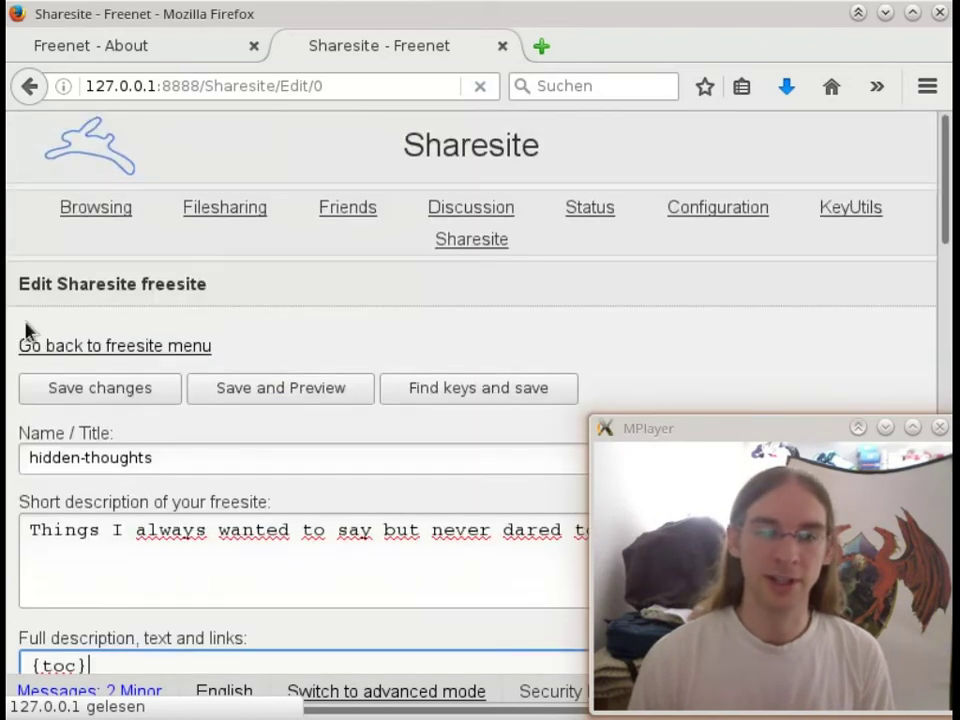
pyautogui.click(253, 400)
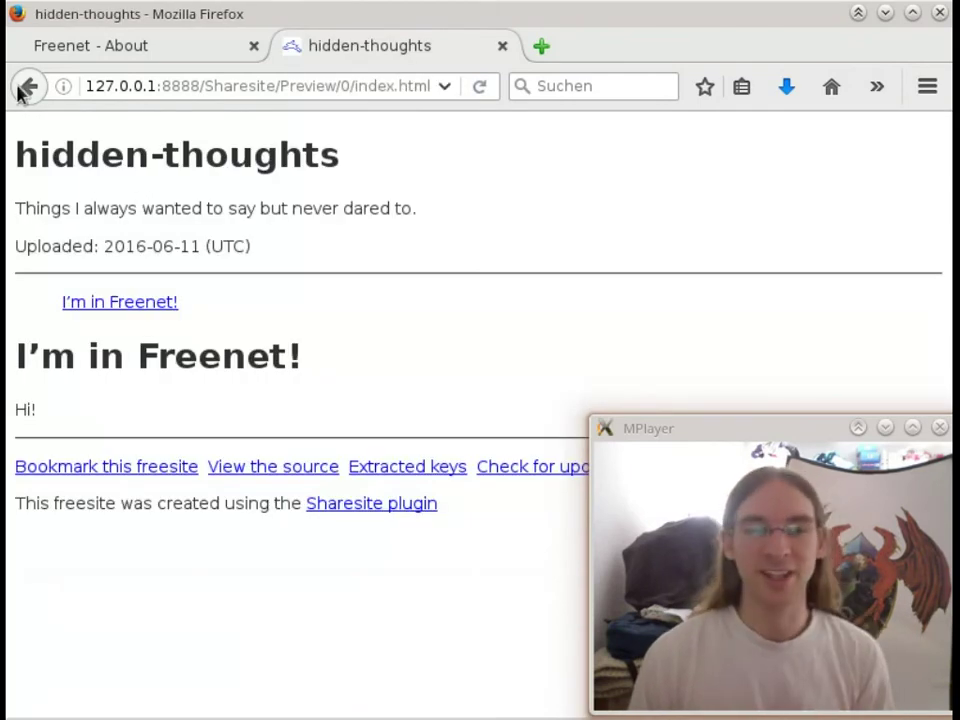
pyautogui.click(27, 87)
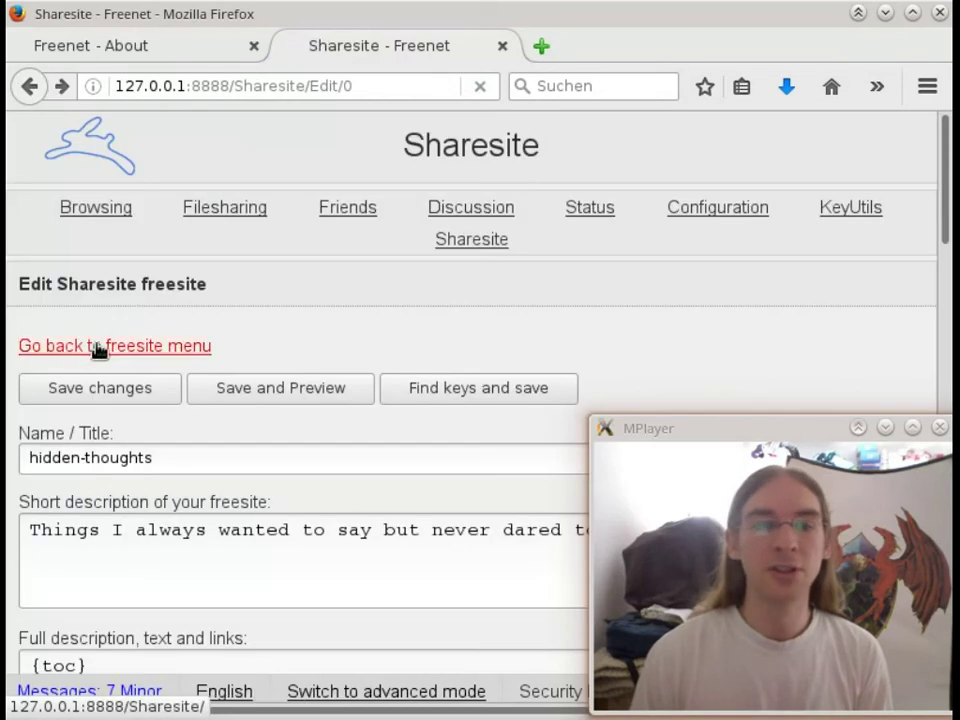
# Go back to the freesite menu and insert the hidden-thoughts freesite to Freenet.
pyautogui.click(99, 347)
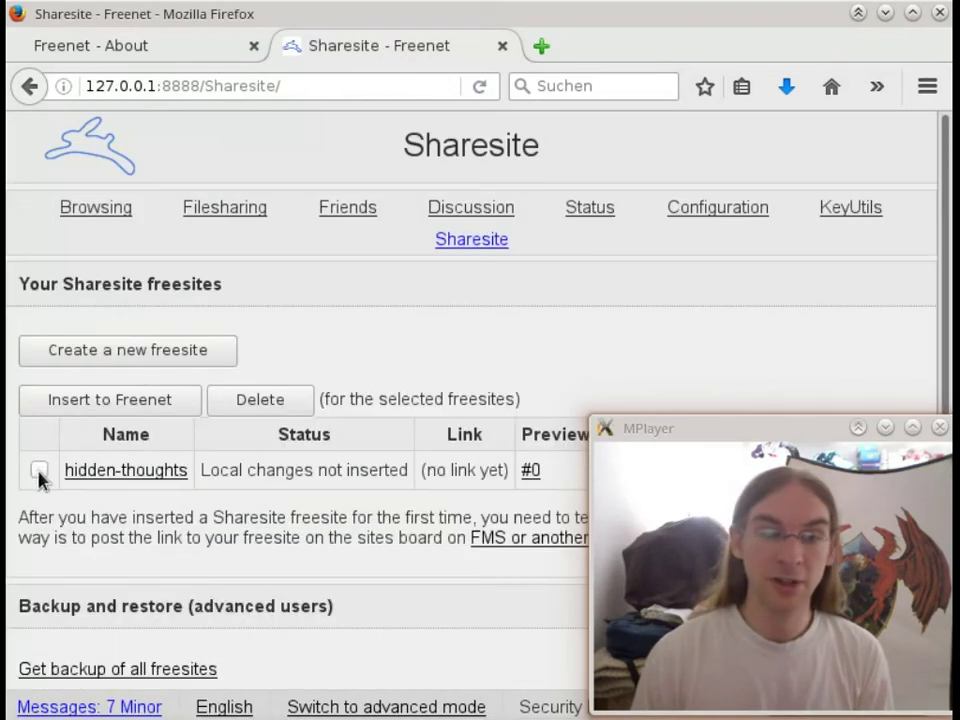
pyautogui.click(40, 470)
pyautogui.click(102, 402)
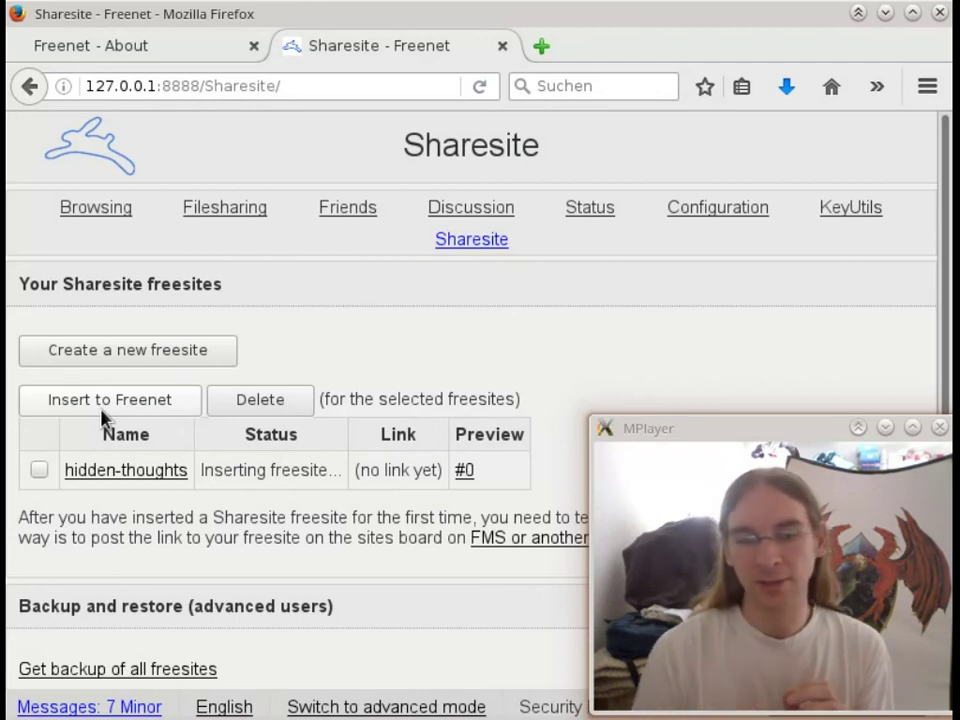
# Download a backup of all freesites and save the file Sharesite-2016-06-11.db.
pyautogui.scroll(-3, 204, 521)
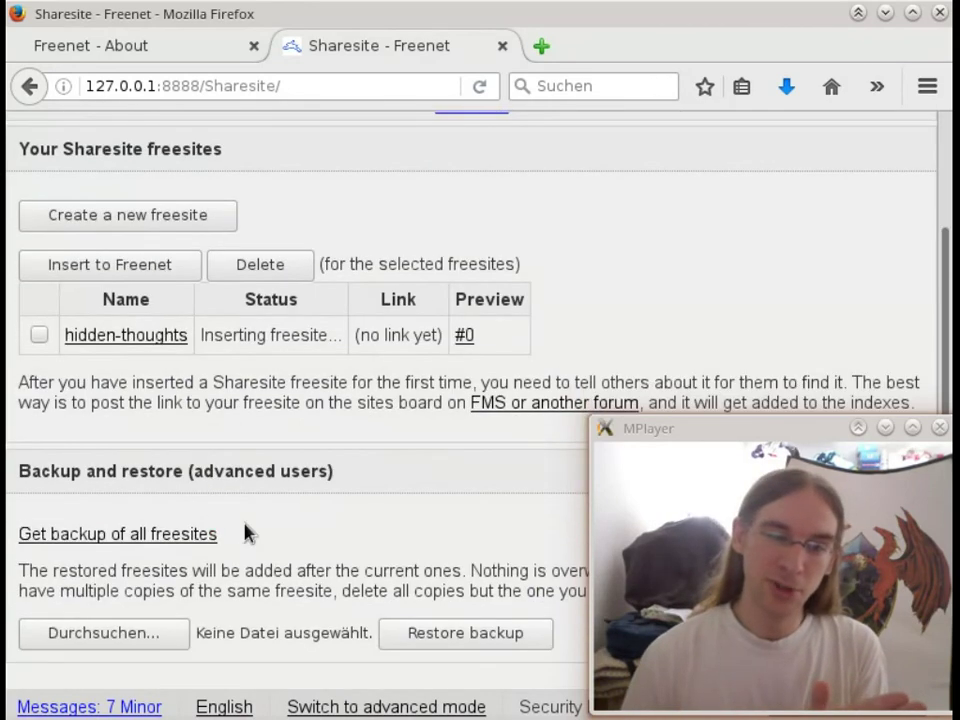
pyautogui.click(100, 536)
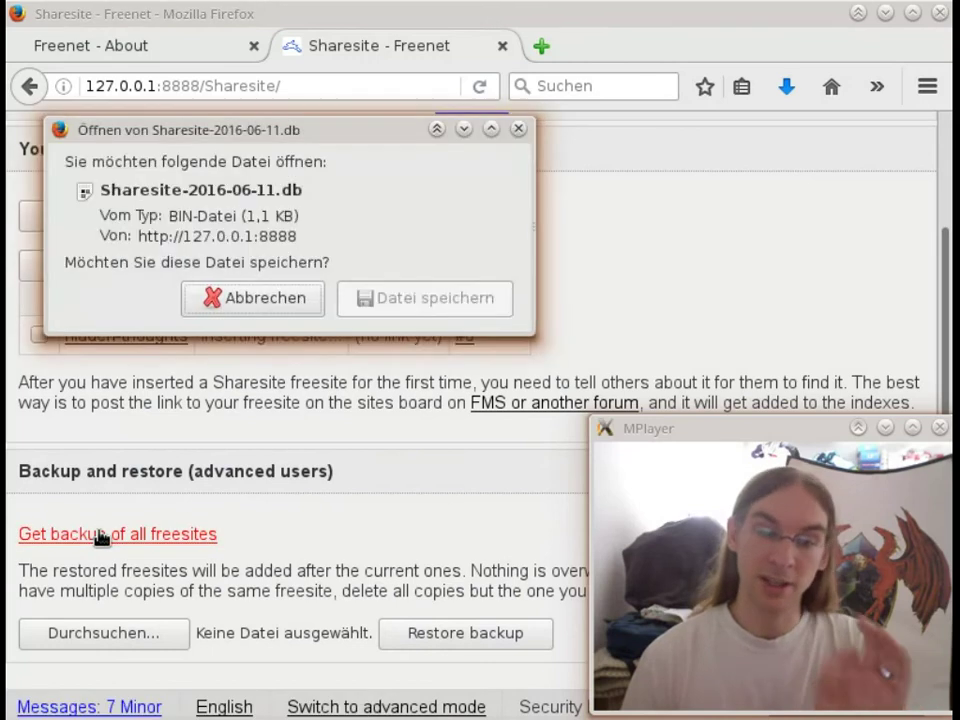
pyautogui.click(425, 298)
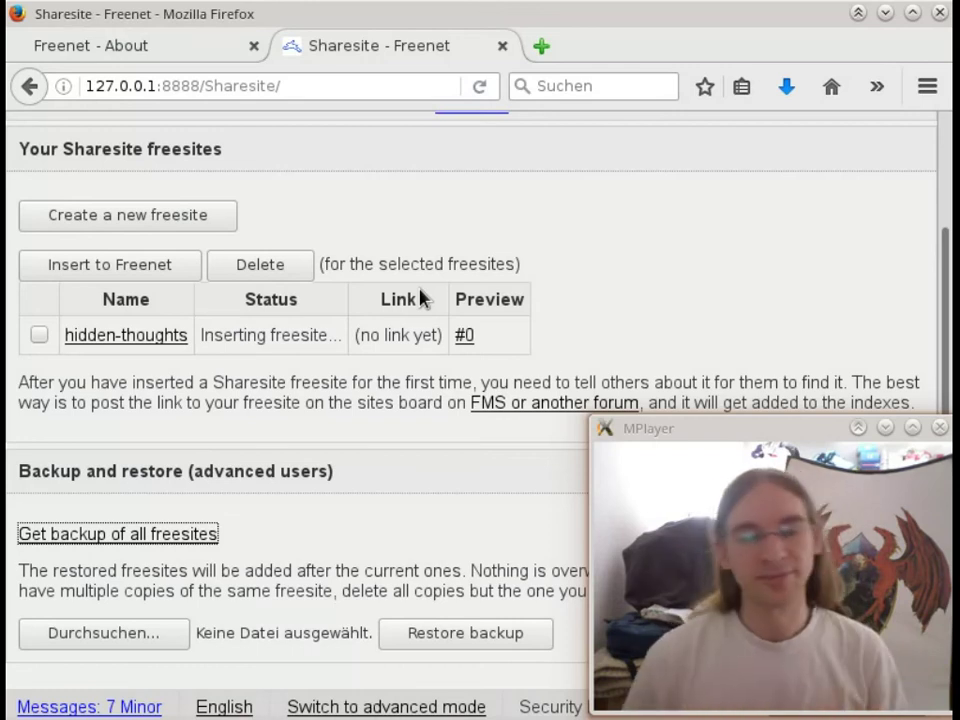
# Check the insertion status of hidden-thoughts, visiting Freenet's Browsing page and reopening the Sharesite page.
pyautogui.scroll(3, 332, 358)
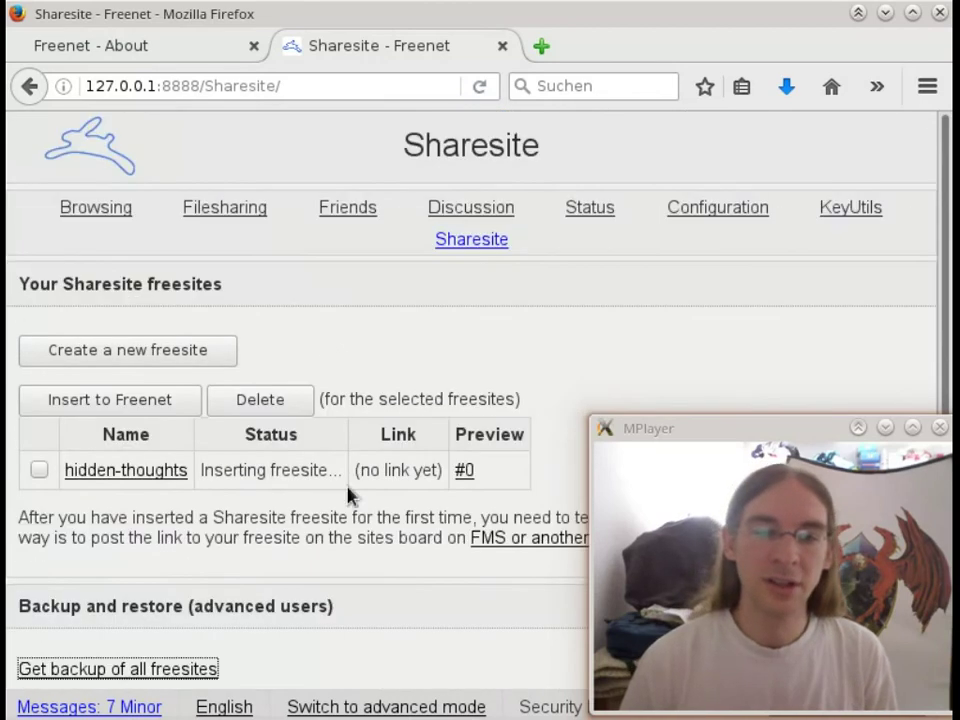
pyautogui.scroll(-3, 347, 550)
pyautogui.scroll(3, 349, 557)
pyautogui.click(93, 214)
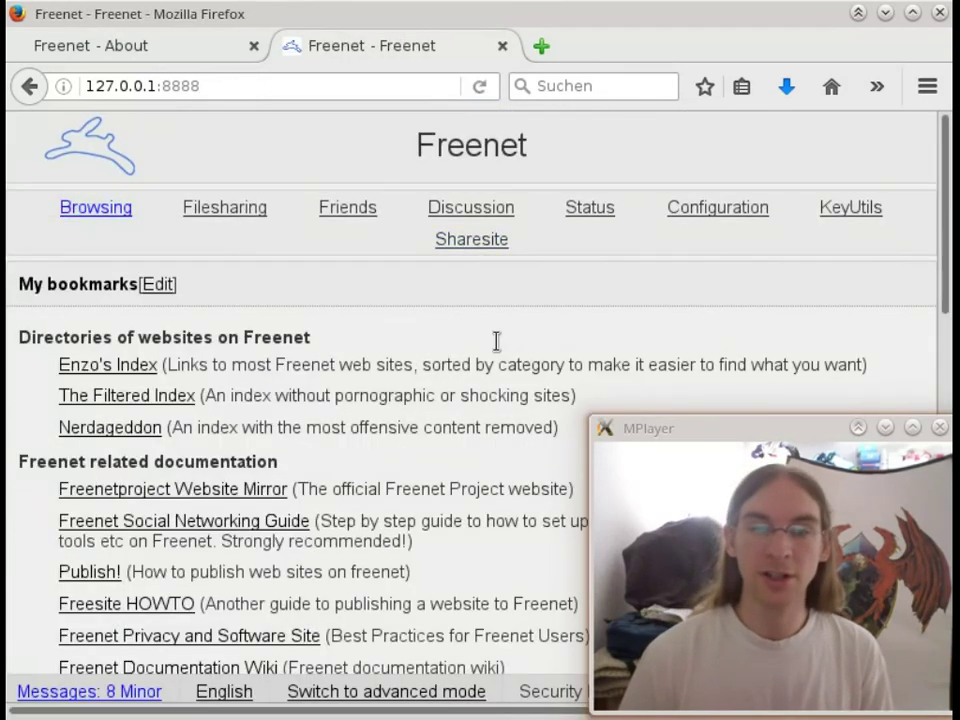
pyautogui.click(480, 242)
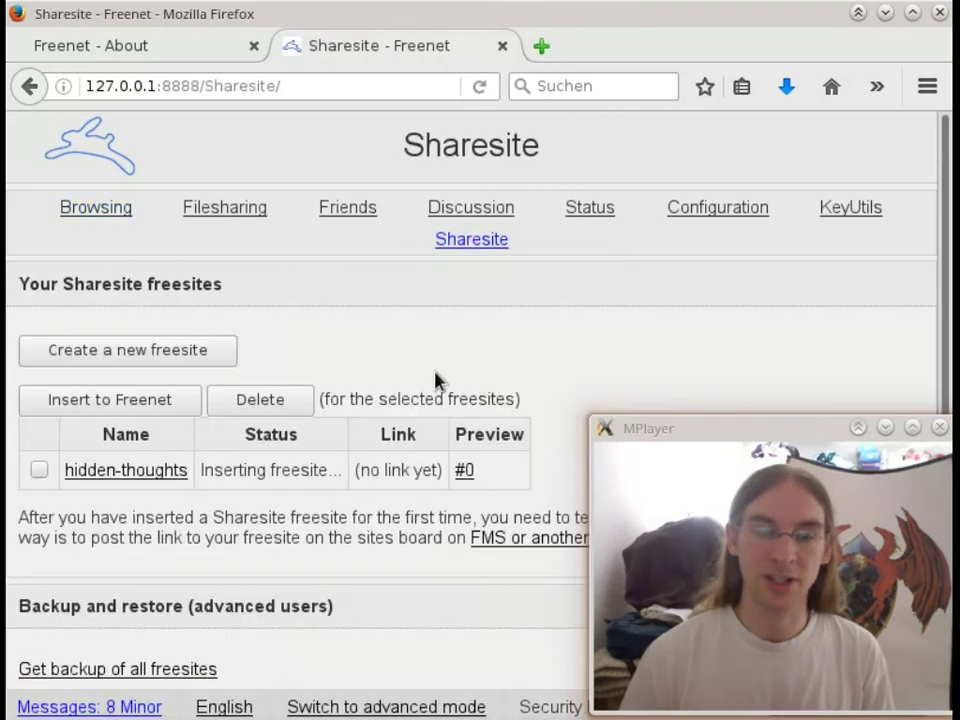
pyautogui.scroll(-1, 436, 375)
pyautogui.scroll(1, 436, 375)
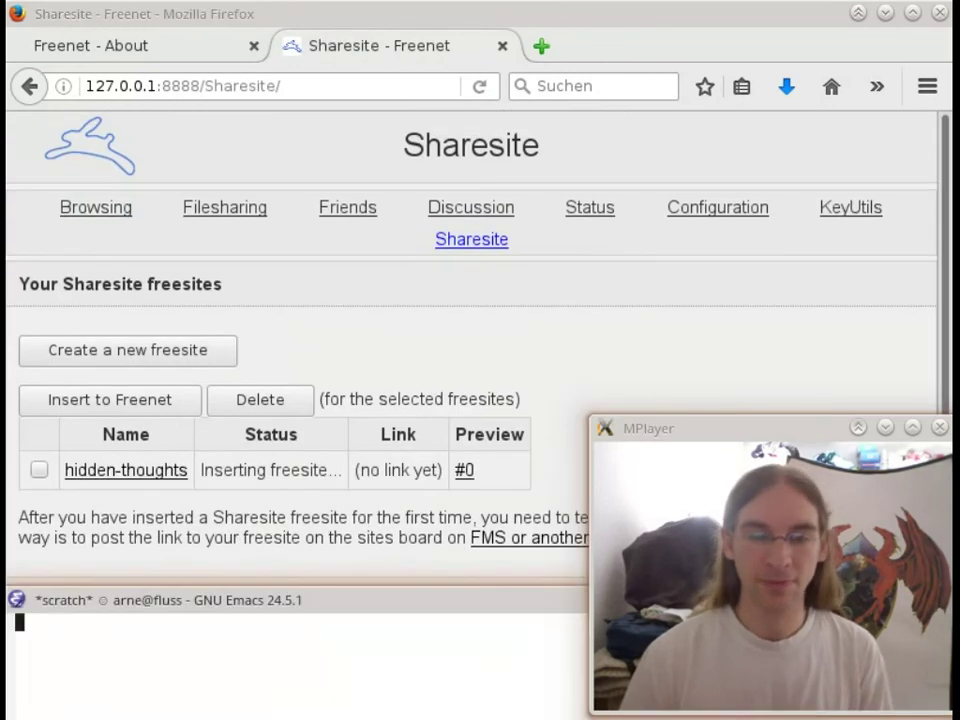
# Paste the hidden-thoughts USK address into Emacs, request it under 127.0.0.1:8888/ in a new Firefox tab, and compare with the Sharesite page.
pyautogui.hotkey('ctrl', 'y')
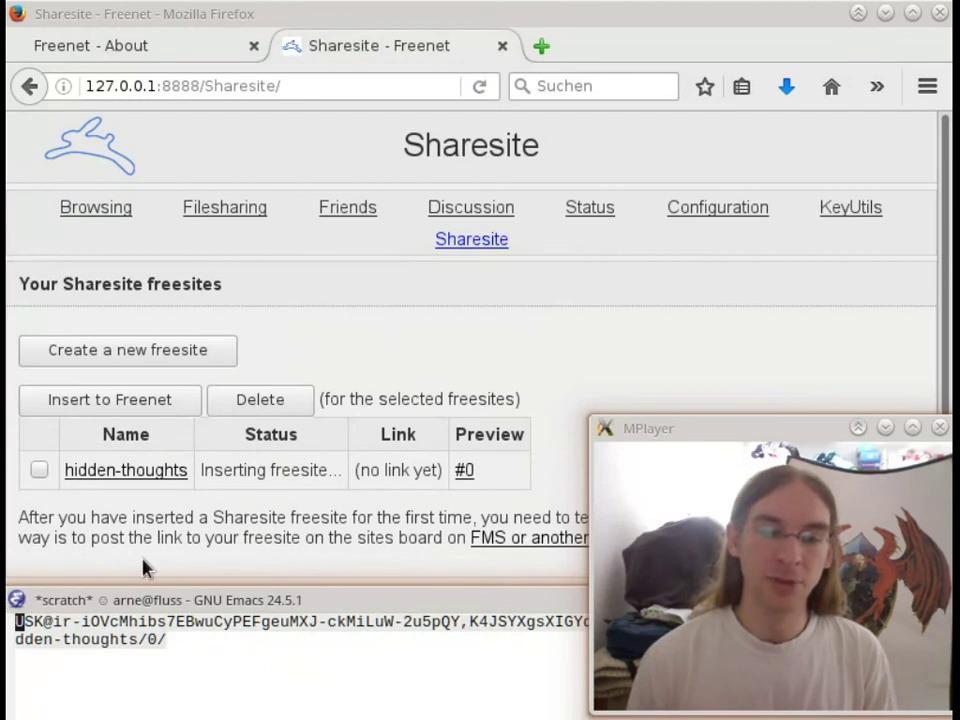
pyautogui.click(484, 335)
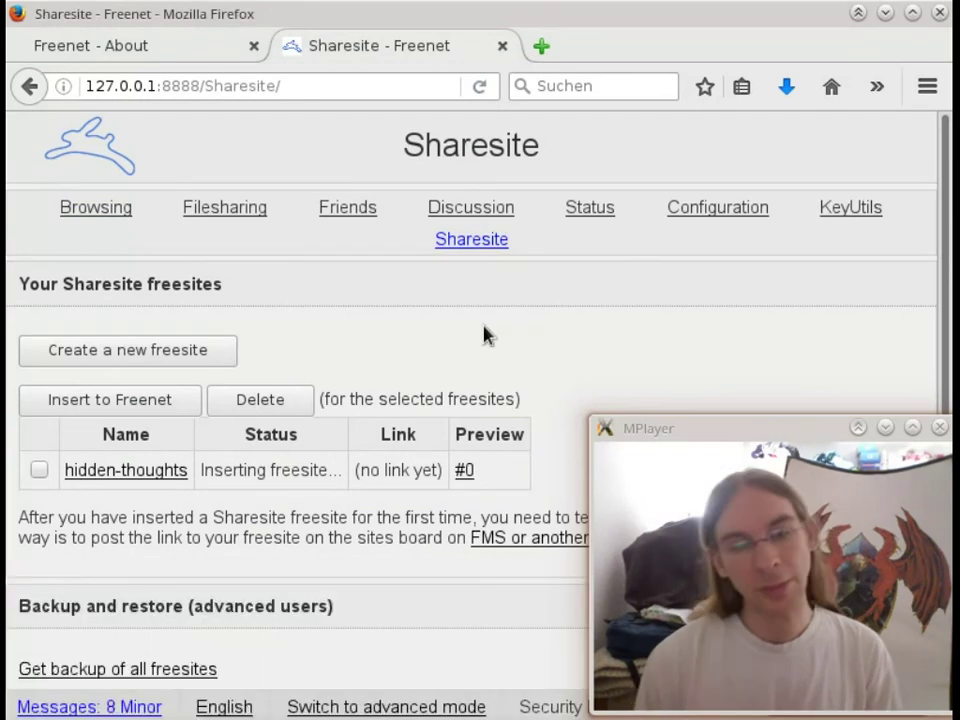
pyautogui.hotkey('ctrl', 't')
pyautogui.hotkey('ctrl', 'v')
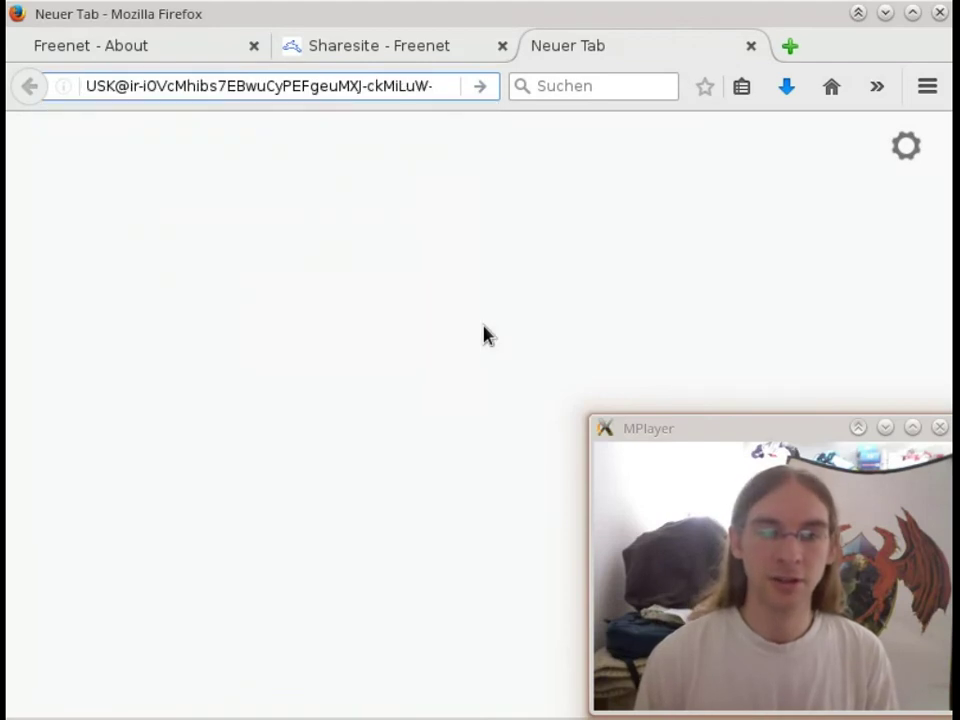
pyautogui.write('127.0.0.1:8888/')
pyautogui.press('Return')
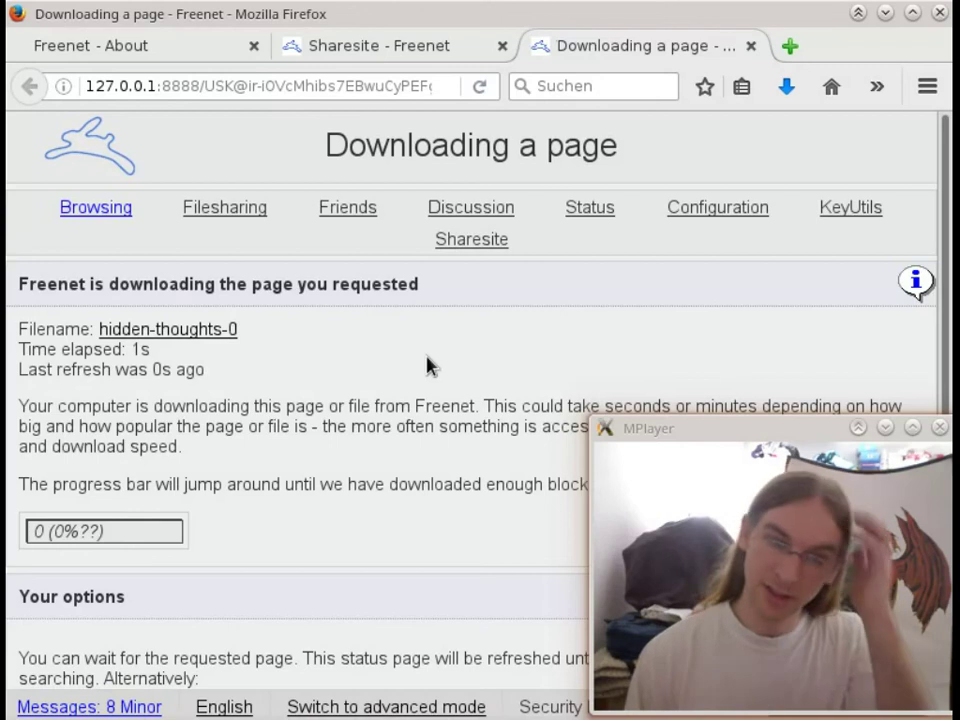
pyautogui.click(394, 56)
pyautogui.click(548, 46)
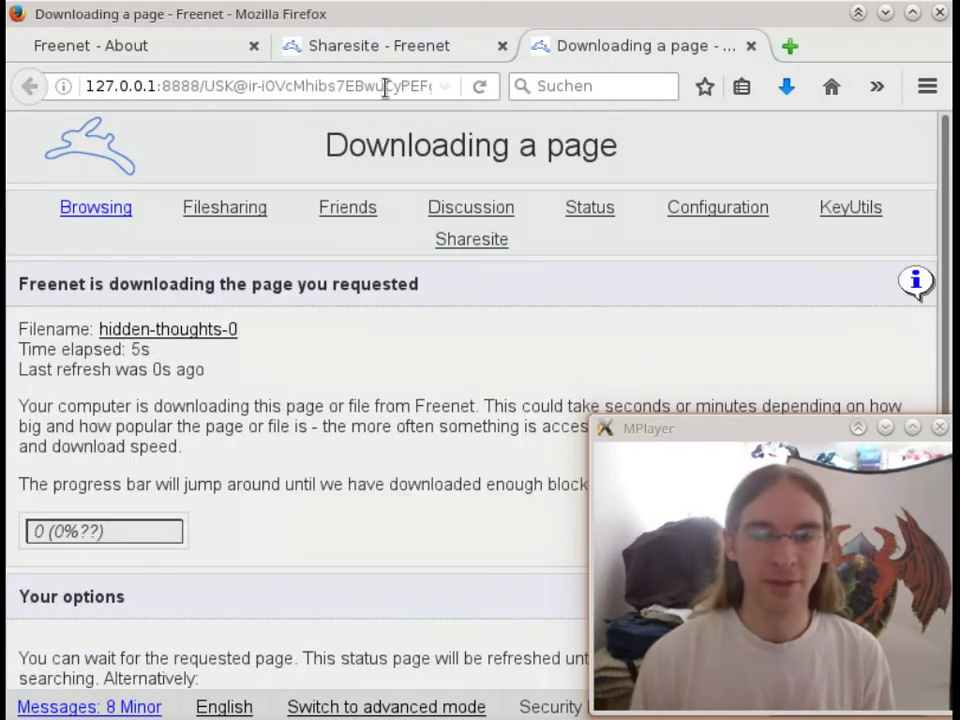
# Examine the requested hidden-thoughts USK address, check the insertion status on the Sharesite page, and view the downloaded freesite.
pyautogui.moveTo(204, 86); pyautogui.dragTo(613, 122)
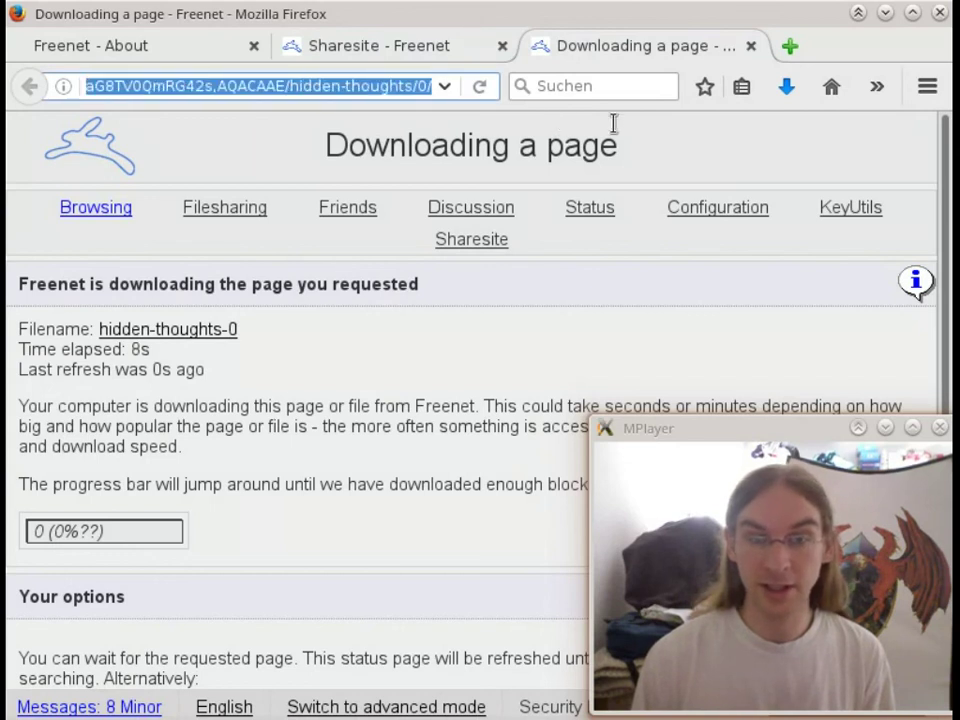
pyautogui.click(143, 84)
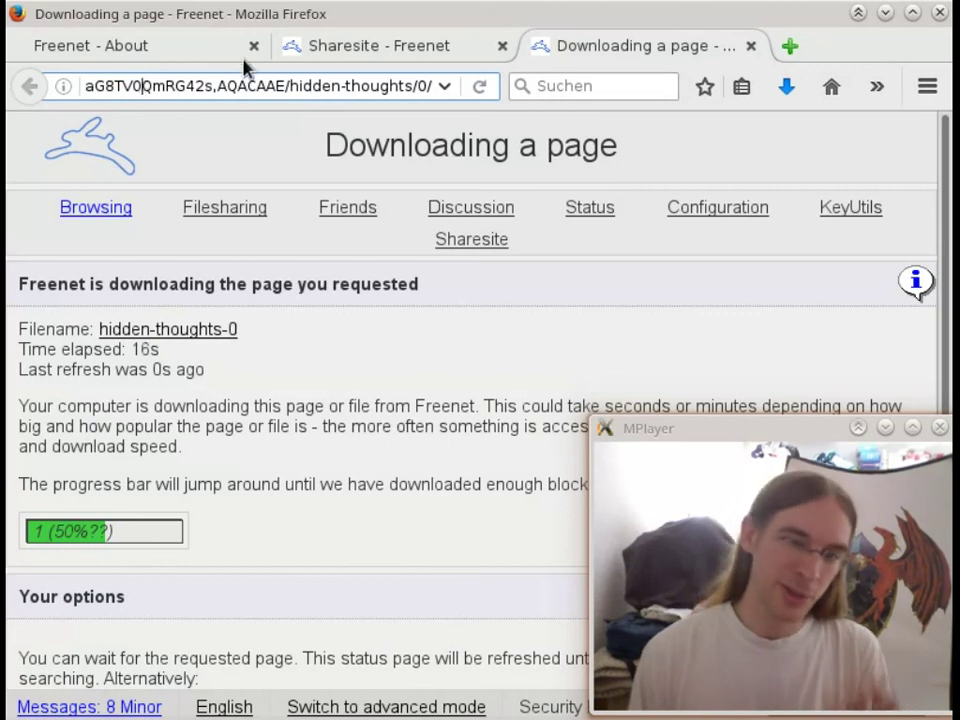
pyautogui.click(360, 47)
pyautogui.scroll(-3, 118, 500)
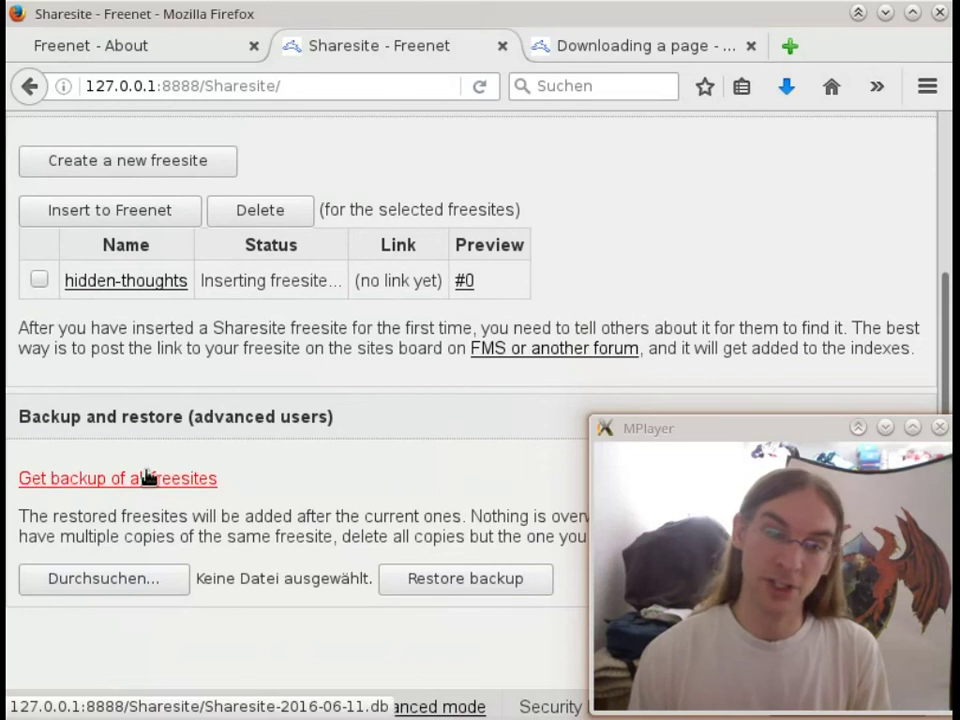
pyautogui.scroll(3, 266, 379)
pyautogui.click(628, 44)
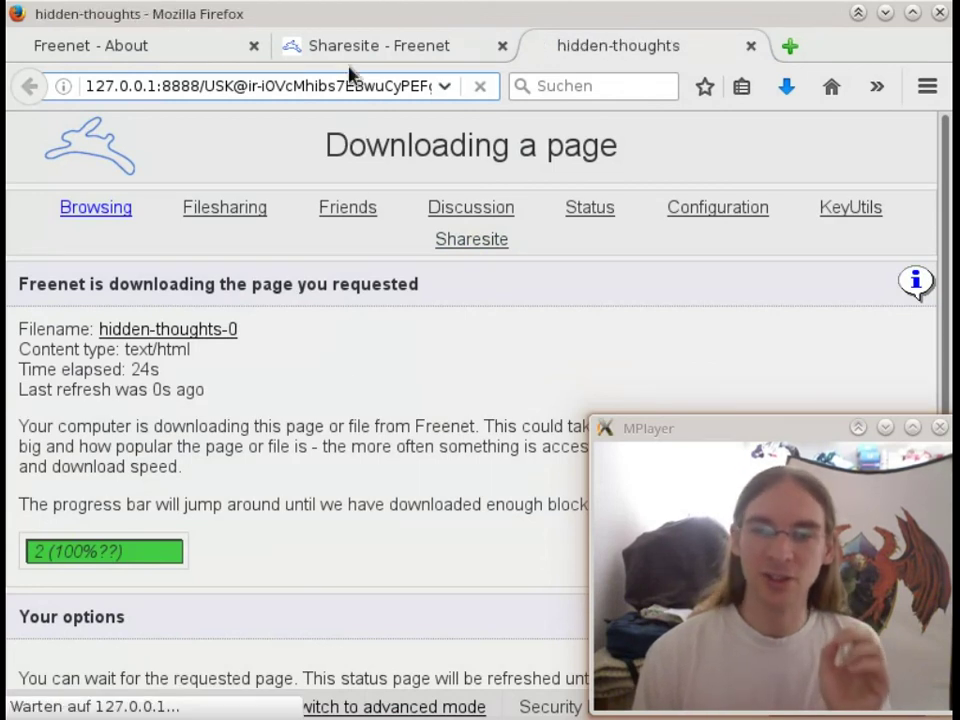
pyautogui.click(371, 56)
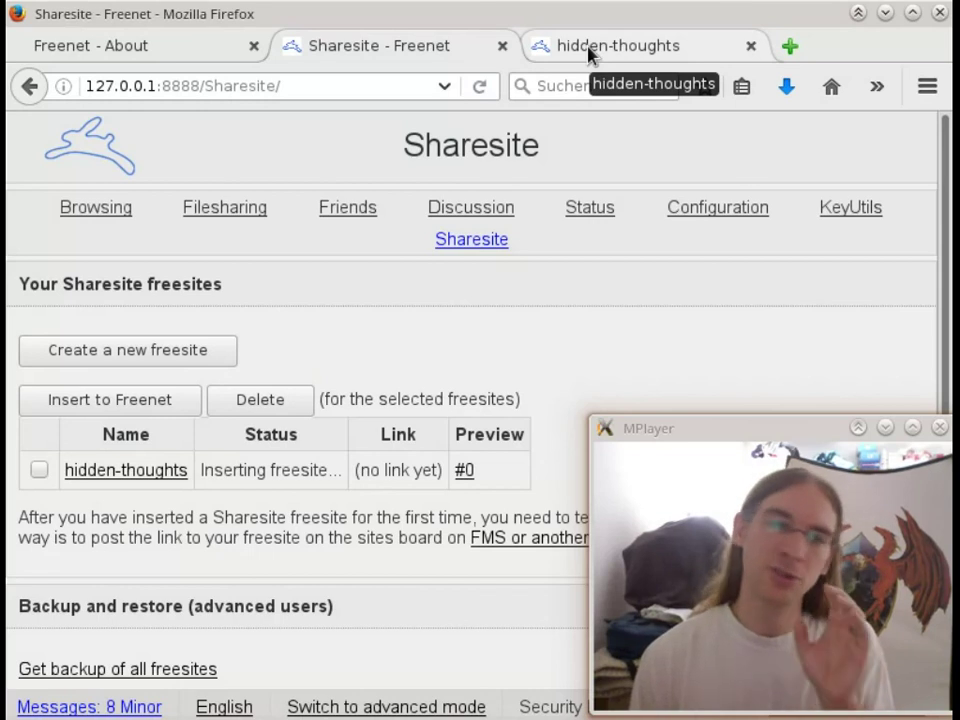
pyautogui.click(590, 50)
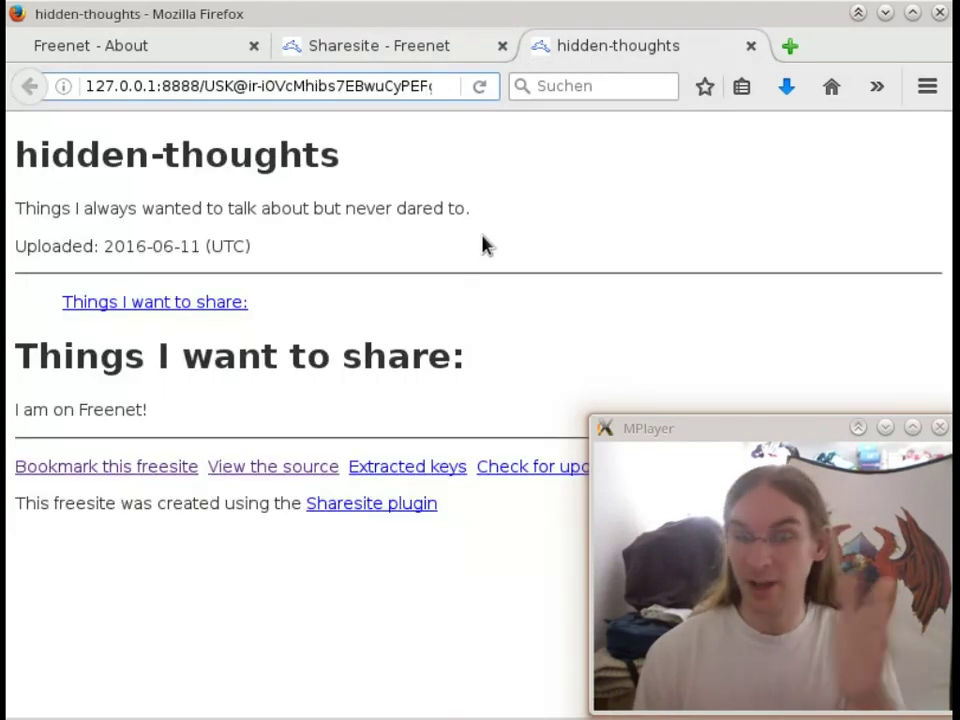
# Open the "Bookmark this freesite" link of hidden-thoughts in a new tab and follow the freesite's Sharesite plugin link.
pyautogui.click(381, 85)
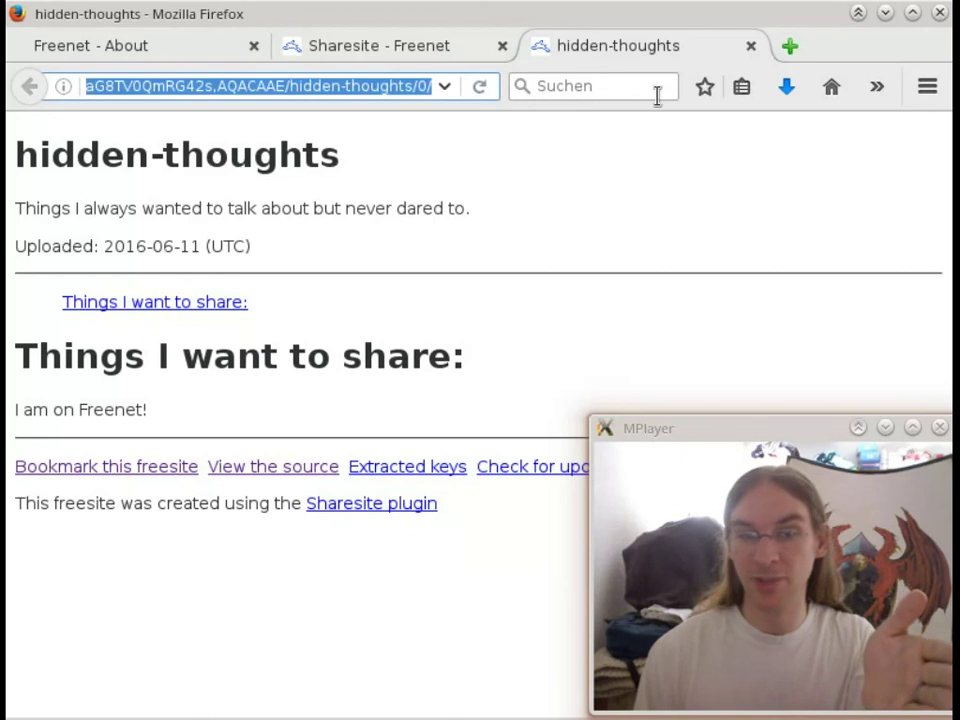
pyautogui.click(600, 257)
pyautogui.rightClick(137, 470)
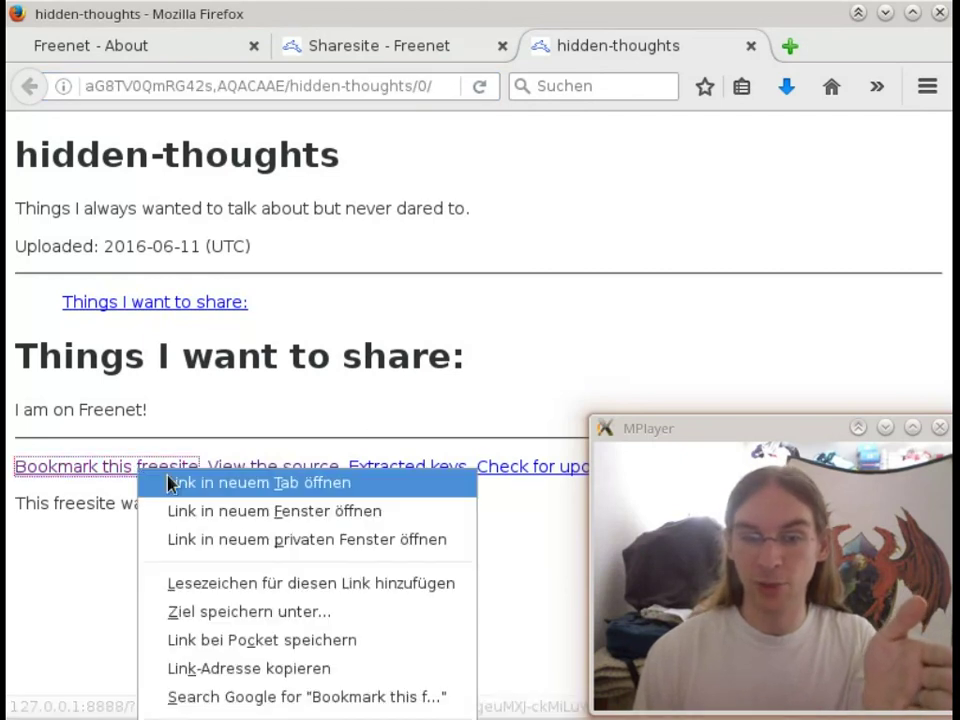
pyautogui.click(170, 482)
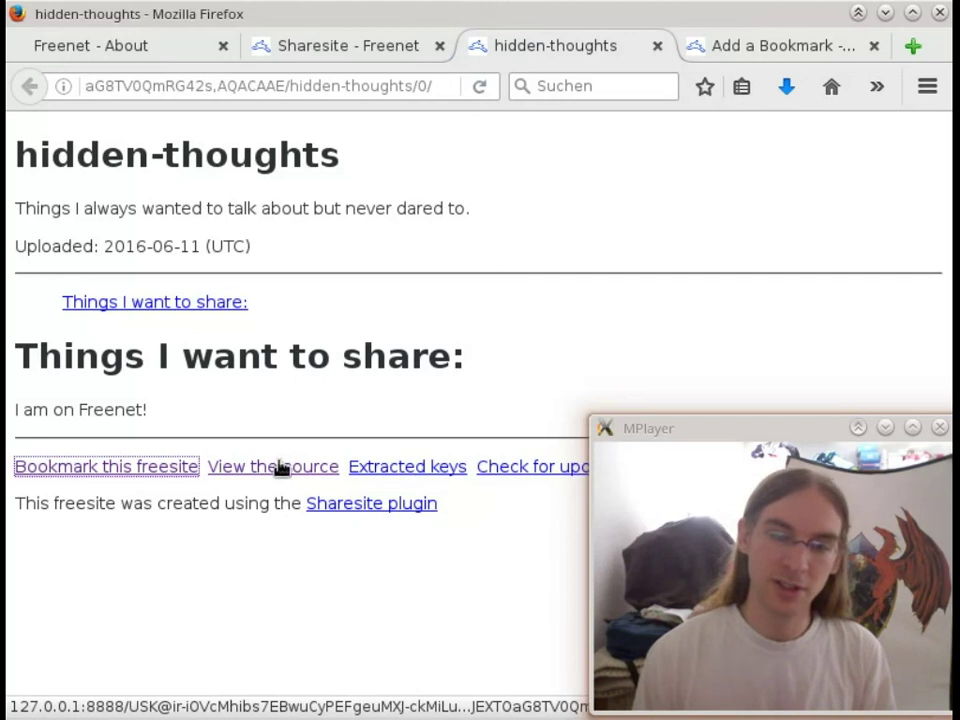
pyautogui.click(352, 506)
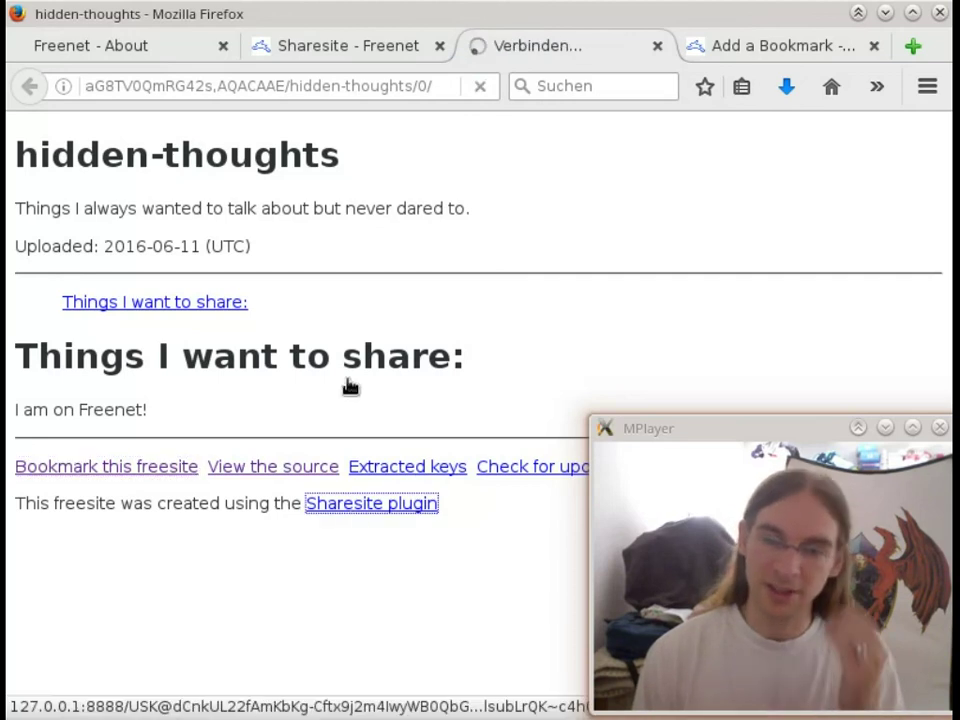
# Return to the Sharesite page, go to Freenet's Browsing page, and shut down the Freenet node, confirming the shutdown.
pyautogui.click(328, 44)
pyautogui.click(147, 48)
pyautogui.click(262, 44)
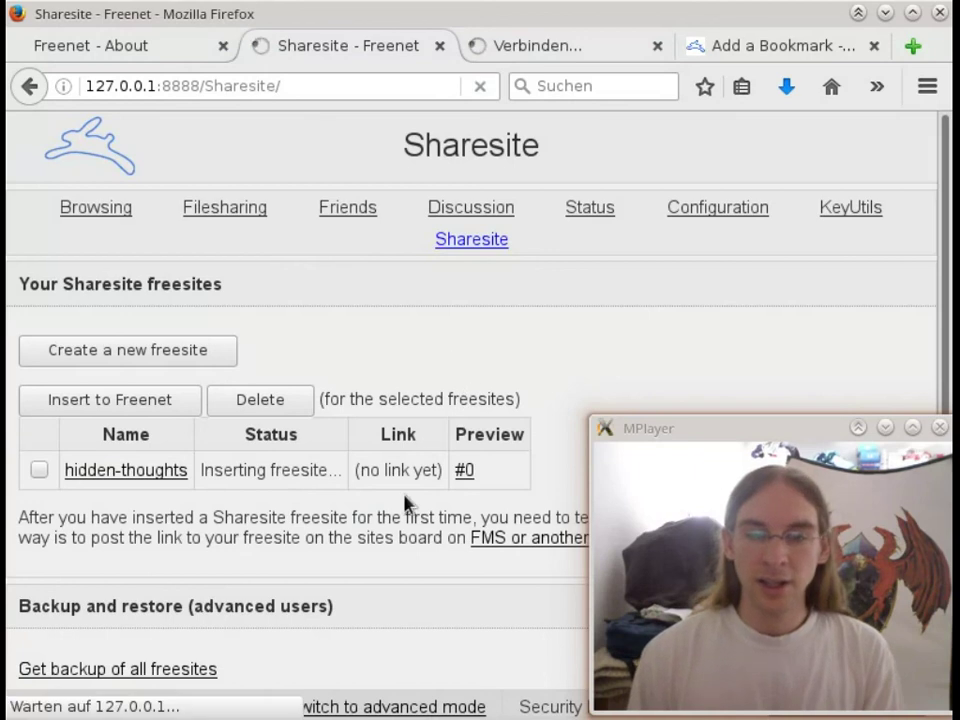
pyautogui.click(92, 212)
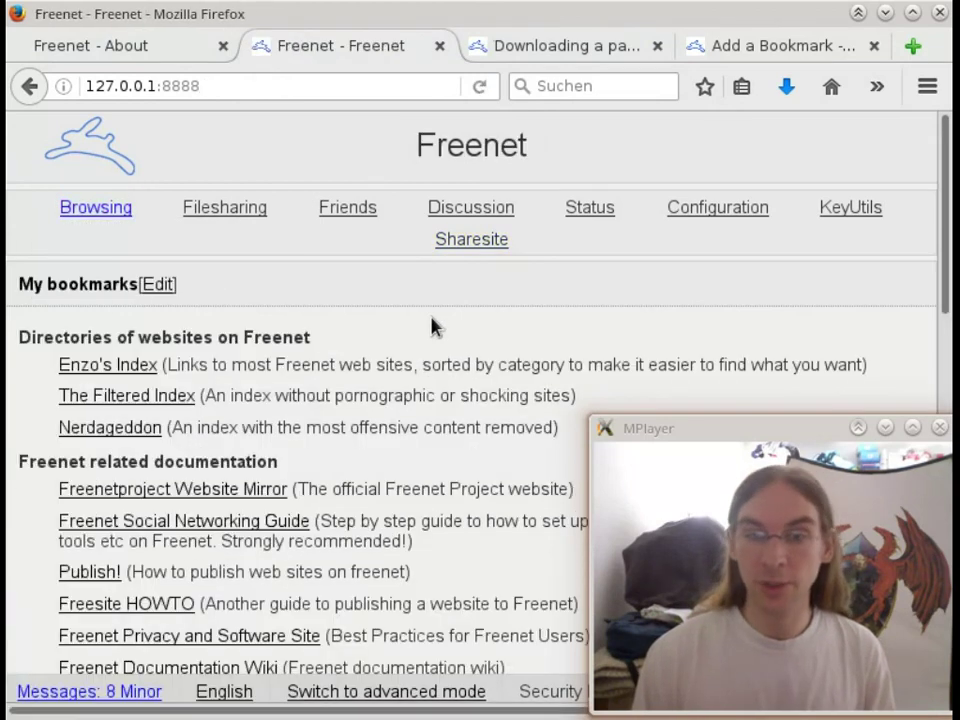
pyautogui.scroll(-5, 431, 321)
pyautogui.scroll(-5, 431, 330)
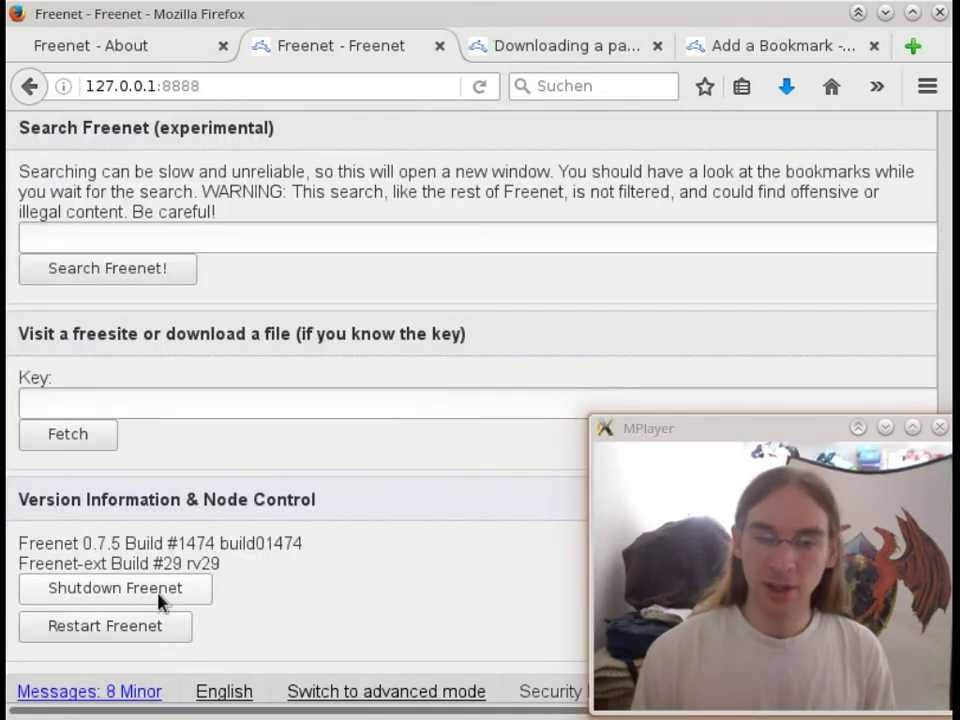
pyautogui.click(160, 598)
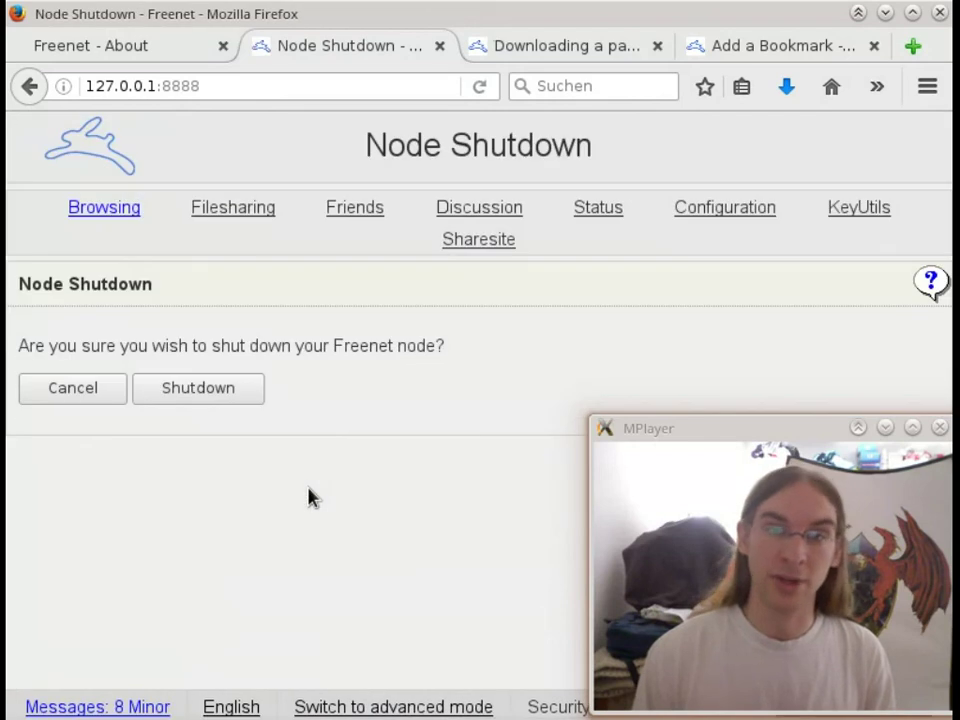
pyautogui.click(185, 402)
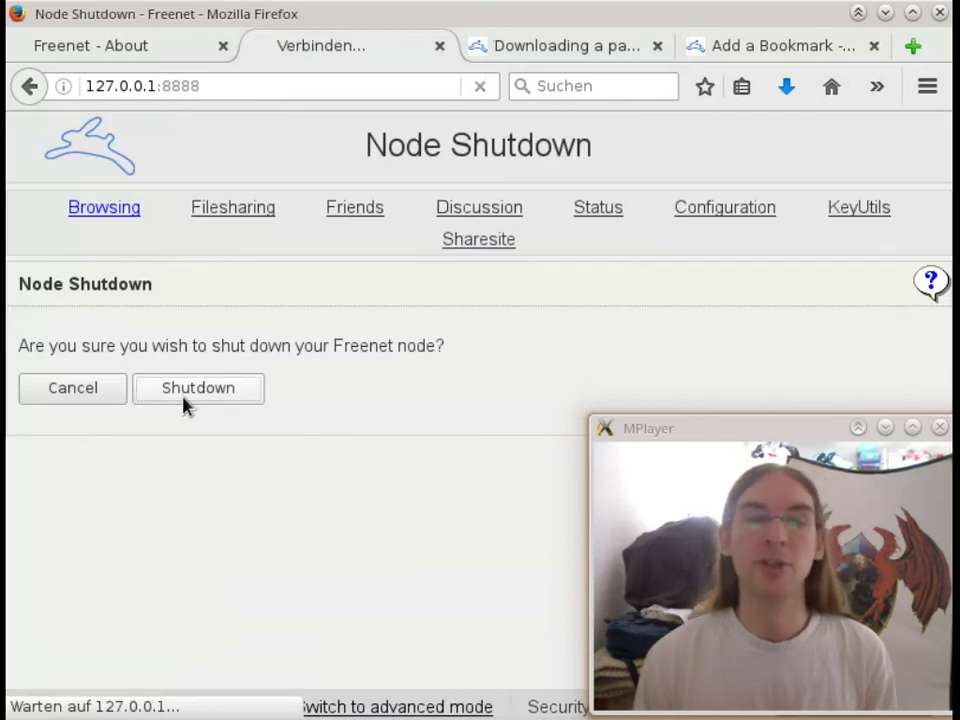